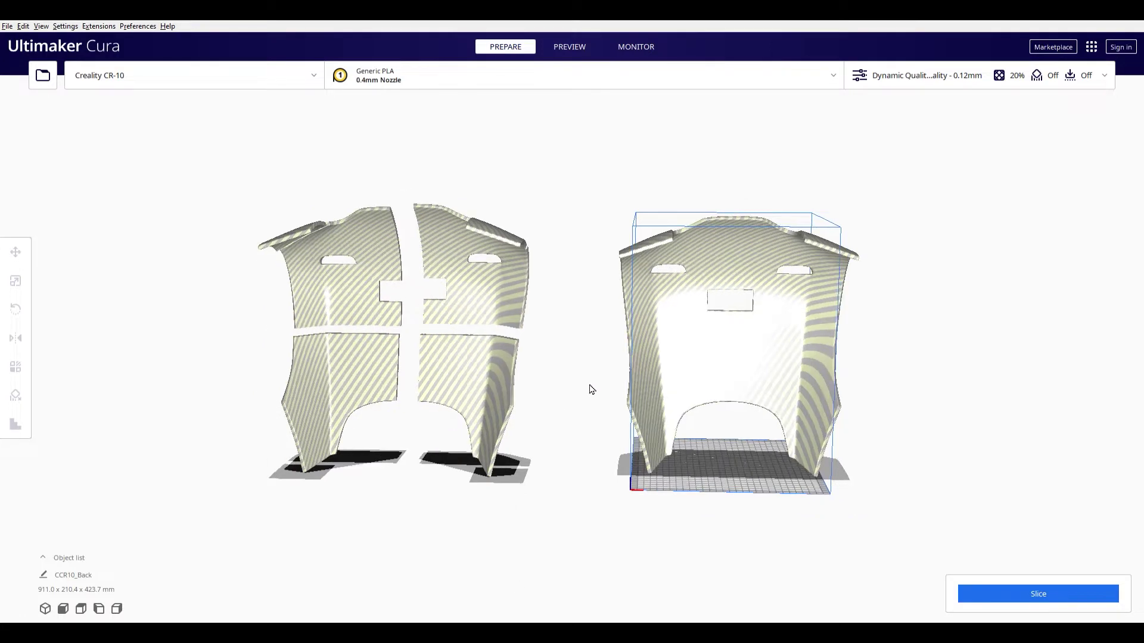
# - Examine the whole and split back plates, the sliced back piece, the rocket tube and the two jetpack bases from several angles
pyautogui.scroll(3, 592, 390)
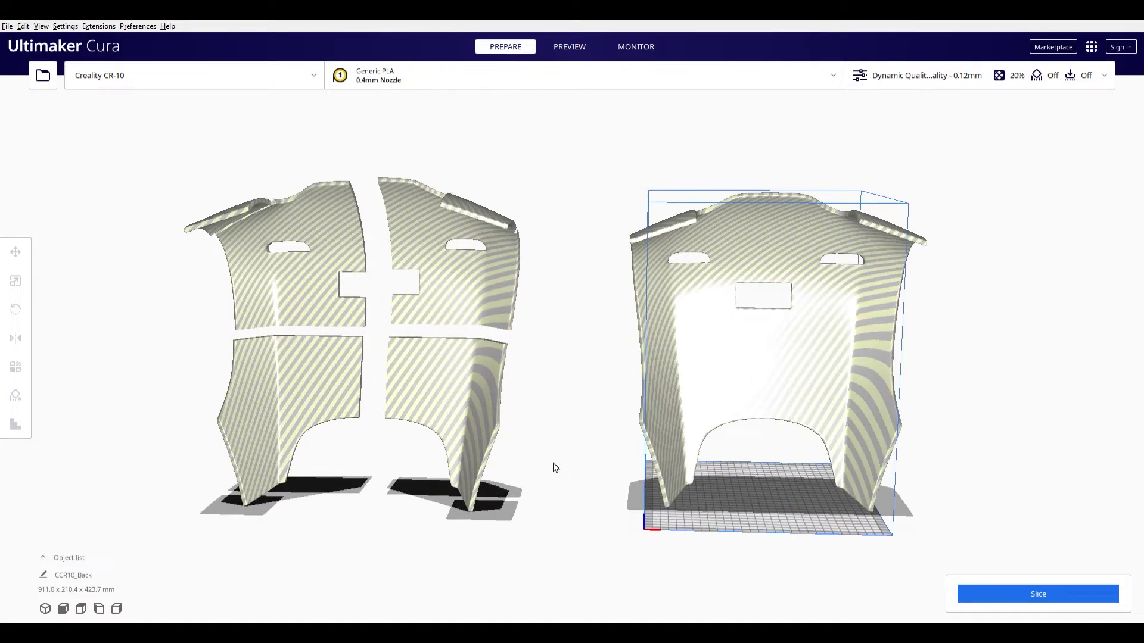
pyautogui.moveTo(577, 444); pyautogui.dragTo(914, 432, button='right')
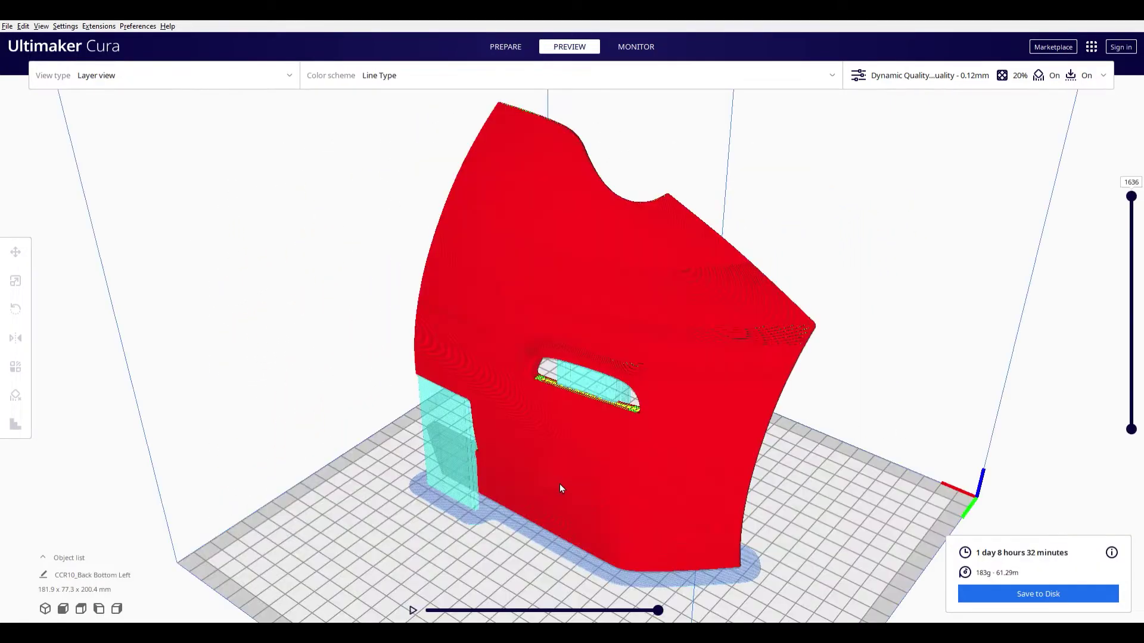
pyautogui.moveTo(559, 484); pyautogui.dragTo(688, 470, button='right')
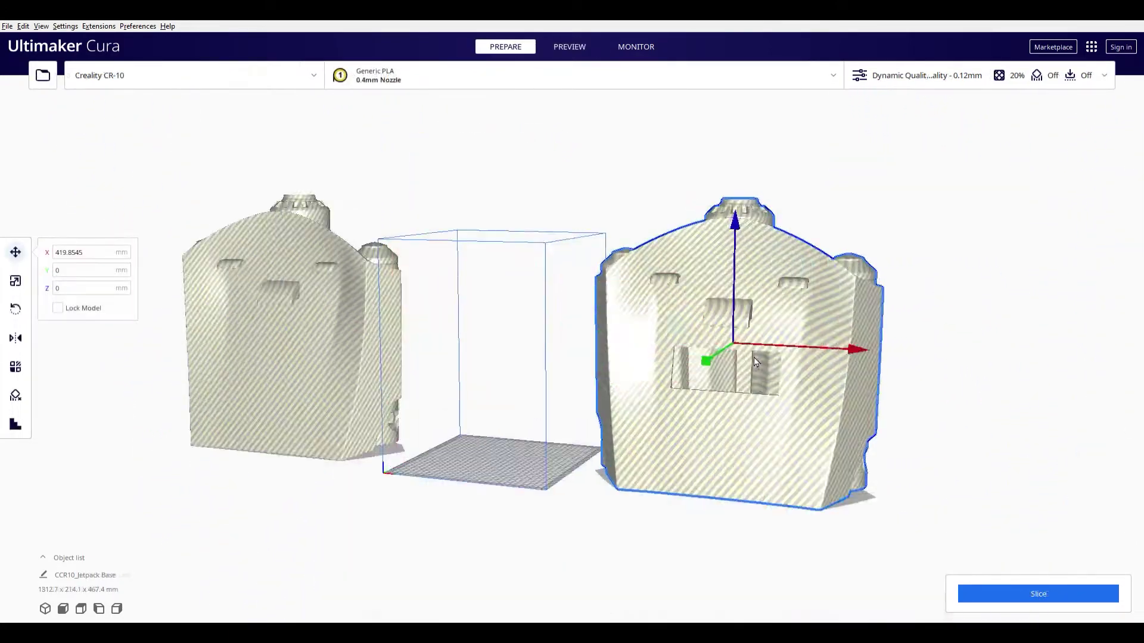
pyautogui.scroll(3, 754, 361)
pyautogui.moveTo(971, 379); pyautogui.dragTo(773, 448, button='right')
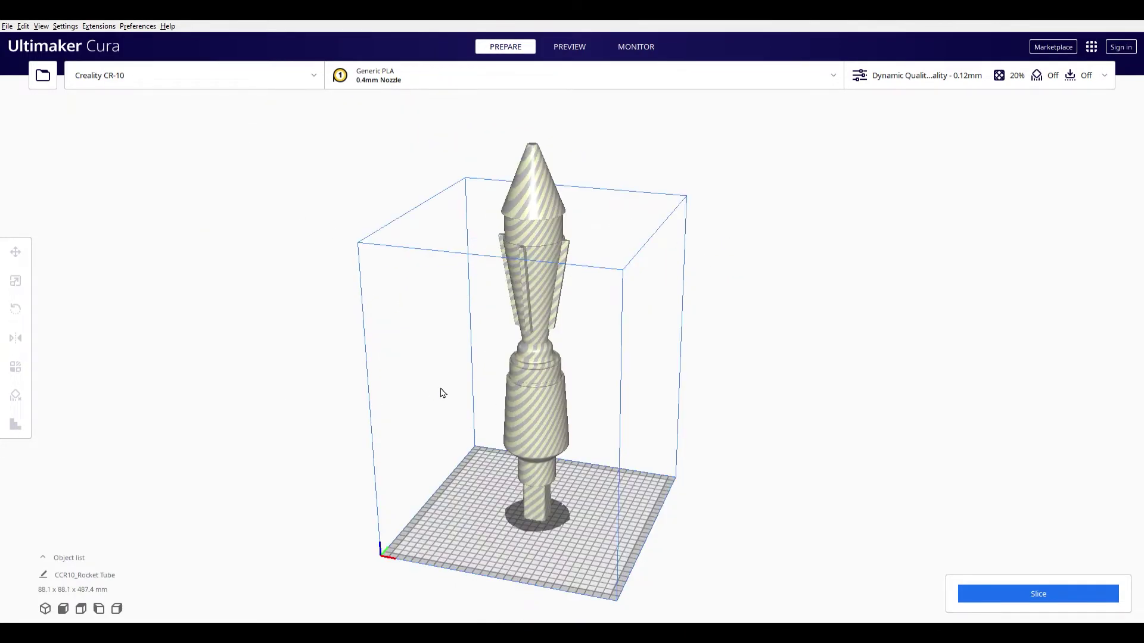
pyautogui.moveTo(434, 387); pyautogui.dragTo(446, 365, button='right')
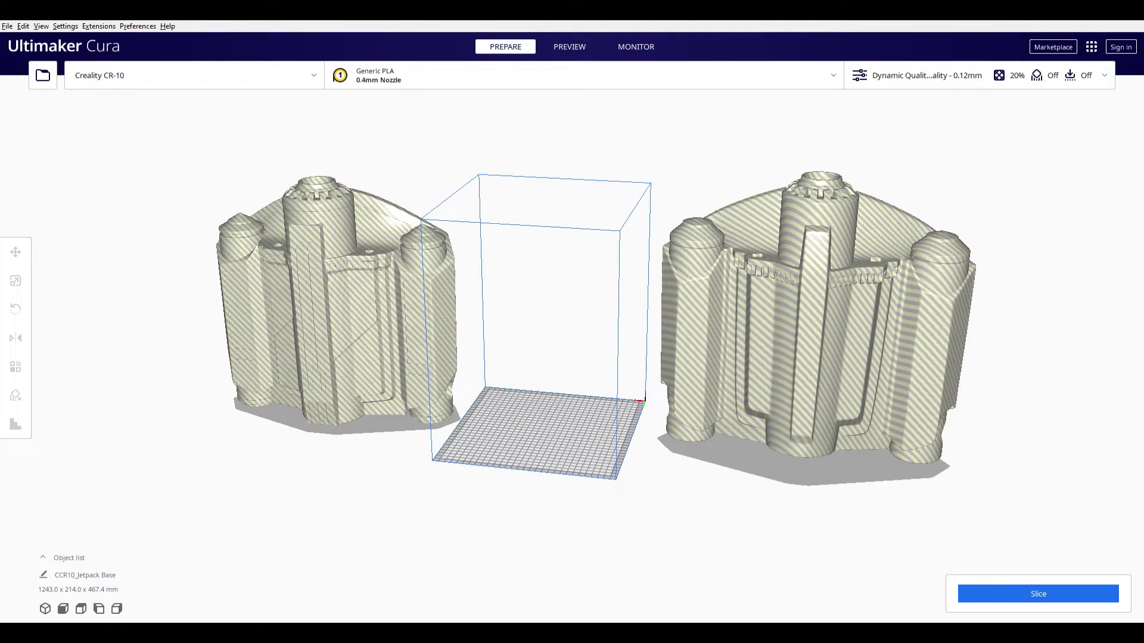
pyautogui.scroll(-2, 582, 405)
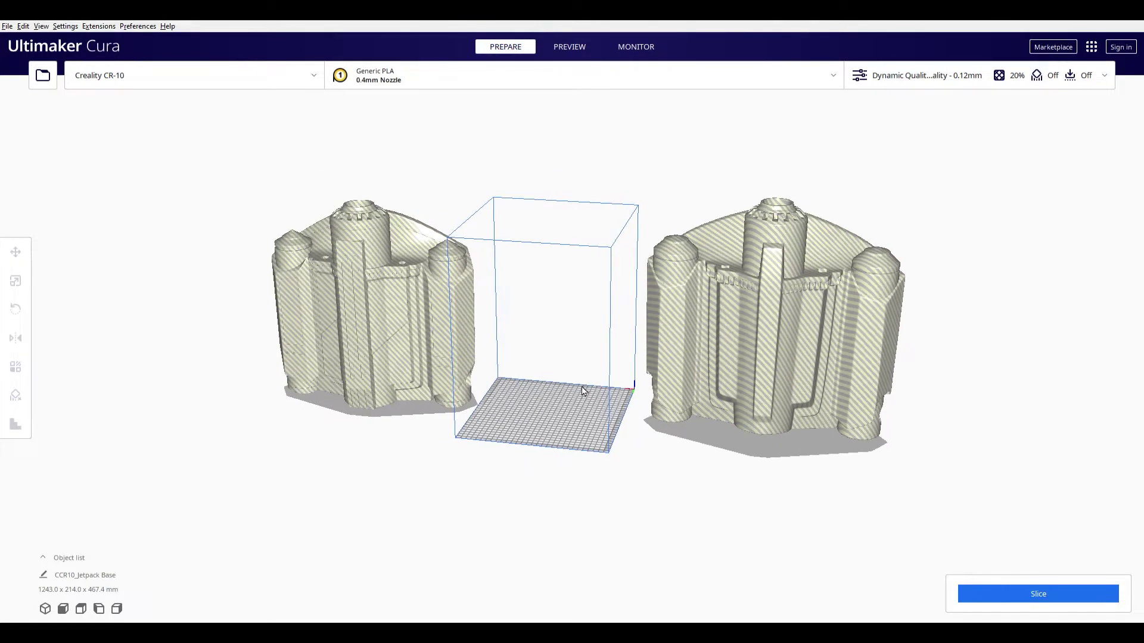
pyautogui.moveTo(583, 390); pyautogui.dragTo(520, 376, button='right')
pyautogui.scroll(5, 685, 337)
pyautogui.moveTo(685, 338); pyautogui.dragTo(419, 263, button='right')
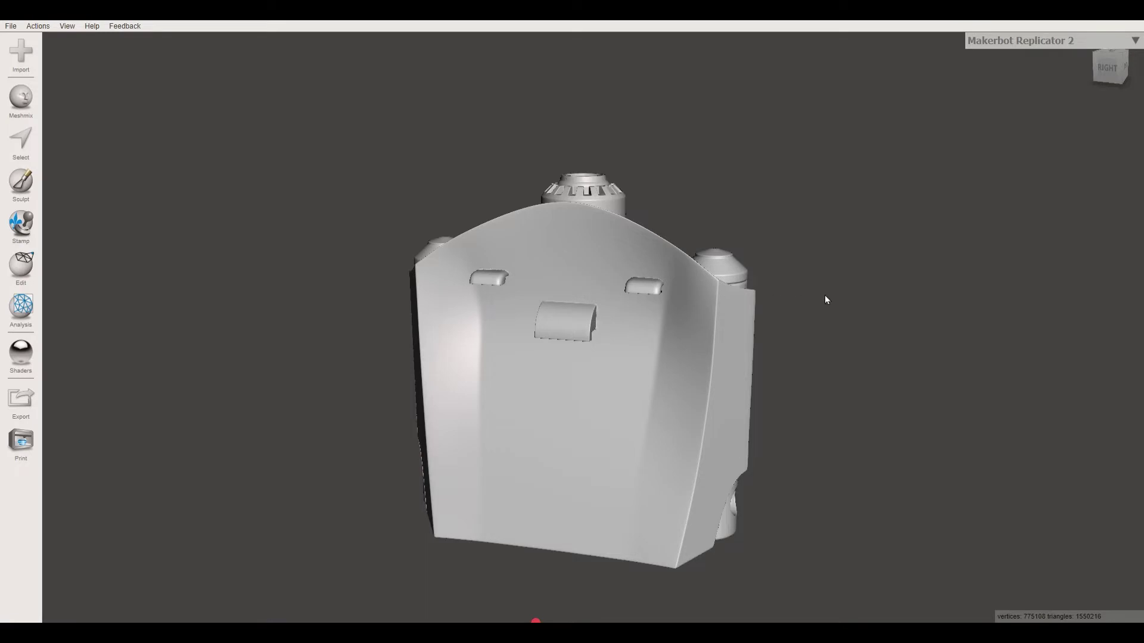
# - Place a horizontal plane cut through the jetpack base, near the lower edge of the large block on its flat back
pyautogui.moveTo(884, 288); pyautogui.dragTo(580, 331, button='right')
pyautogui.scroll(2, 579, 328)
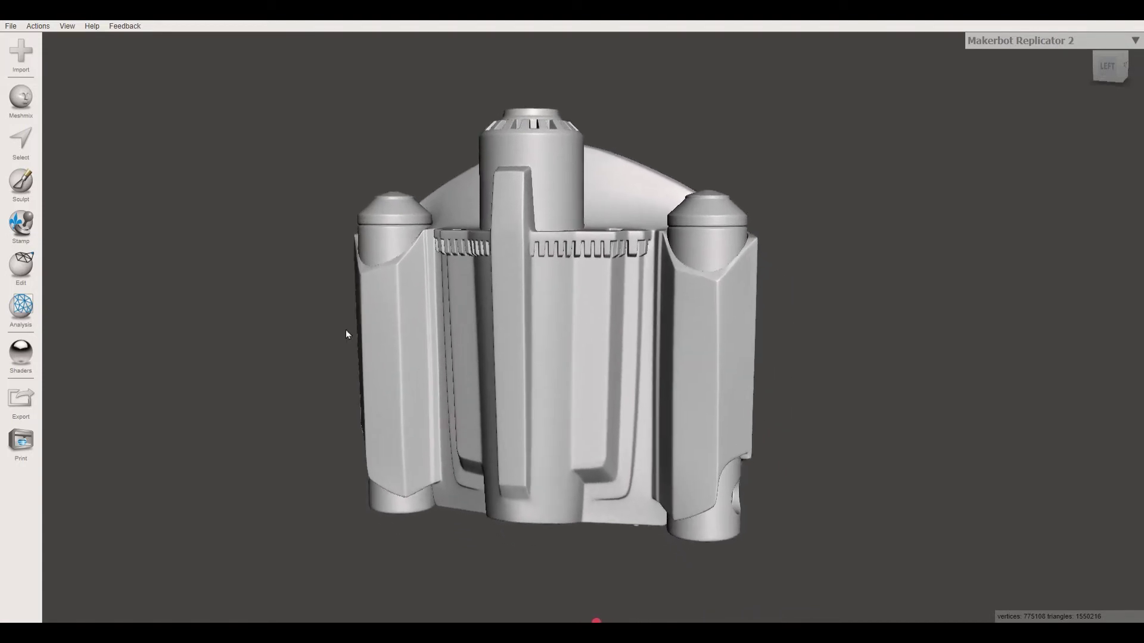
pyautogui.click(30, 269)
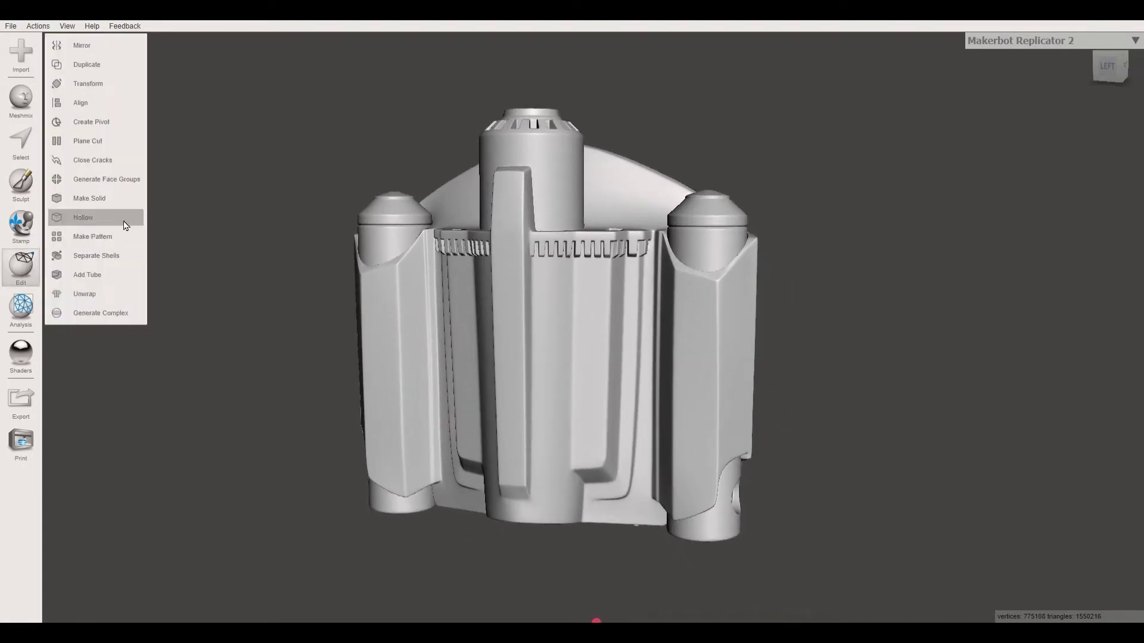
pyautogui.click(109, 143)
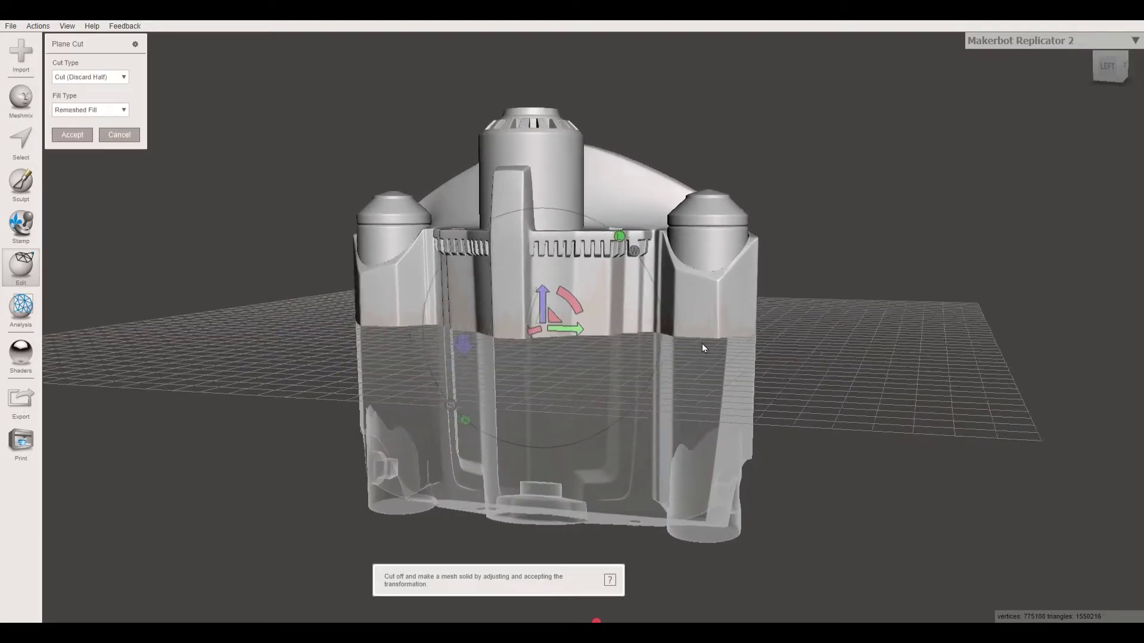
pyautogui.moveTo(803, 333); pyautogui.dragTo(520, 323, button='right')
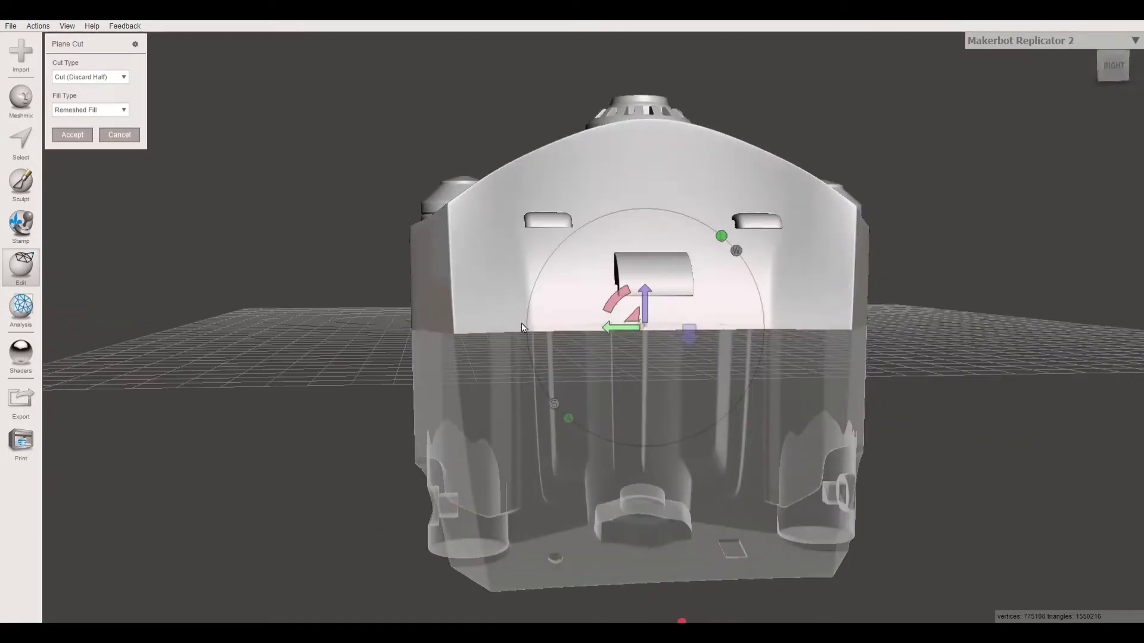
pyautogui.scroll(5, 654, 353)
pyautogui.moveTo(653, 353); pyautogui.dragTo(584, 510, button='right')
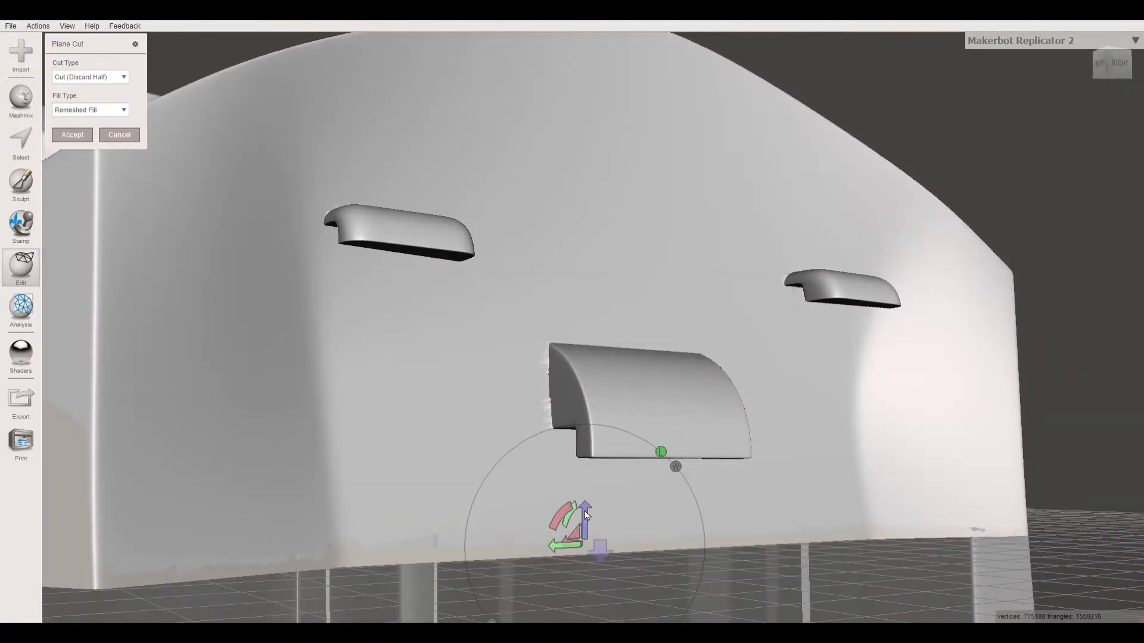
pyautogui.moveTo(593, 378); pyautogui.dragTo(607, 252)
pyautogui.moveTo(575, 412); pyautogui.dragTo(676, 293, button='right')
pyautogui.moveTo(624, 284); pyautogui.dragTo(628, 467)
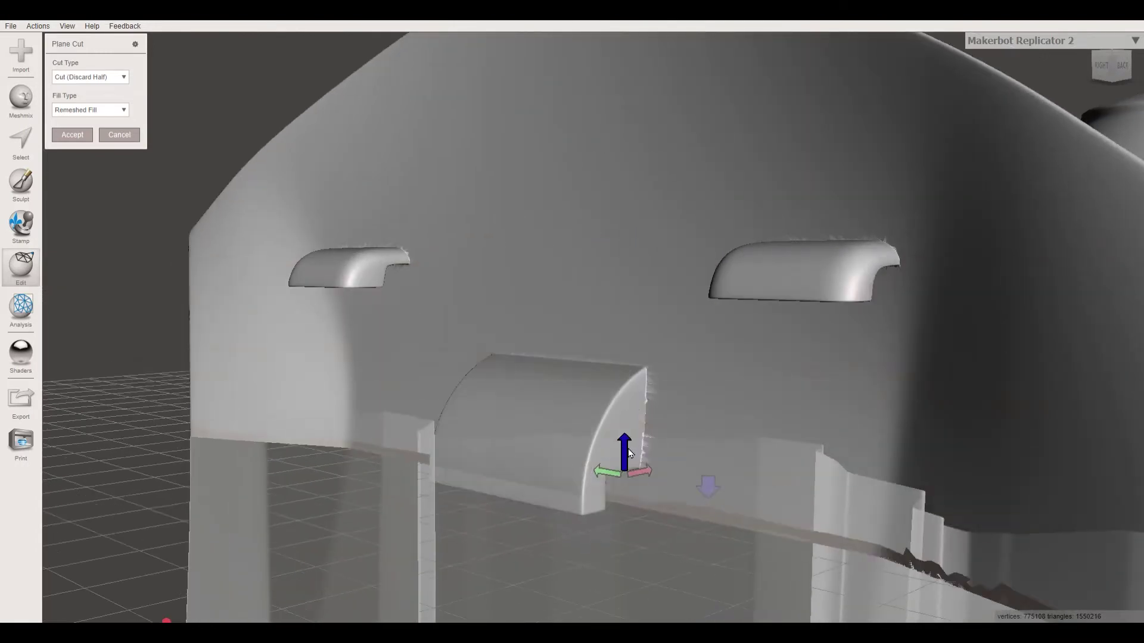
# - Align the cut plane with the underside of the block's notch and slice the jetpack base with Slice (Keep Both)
pyautogui.moveTo(631, 460); pyautogui.dragTo(694, 474, button='right')
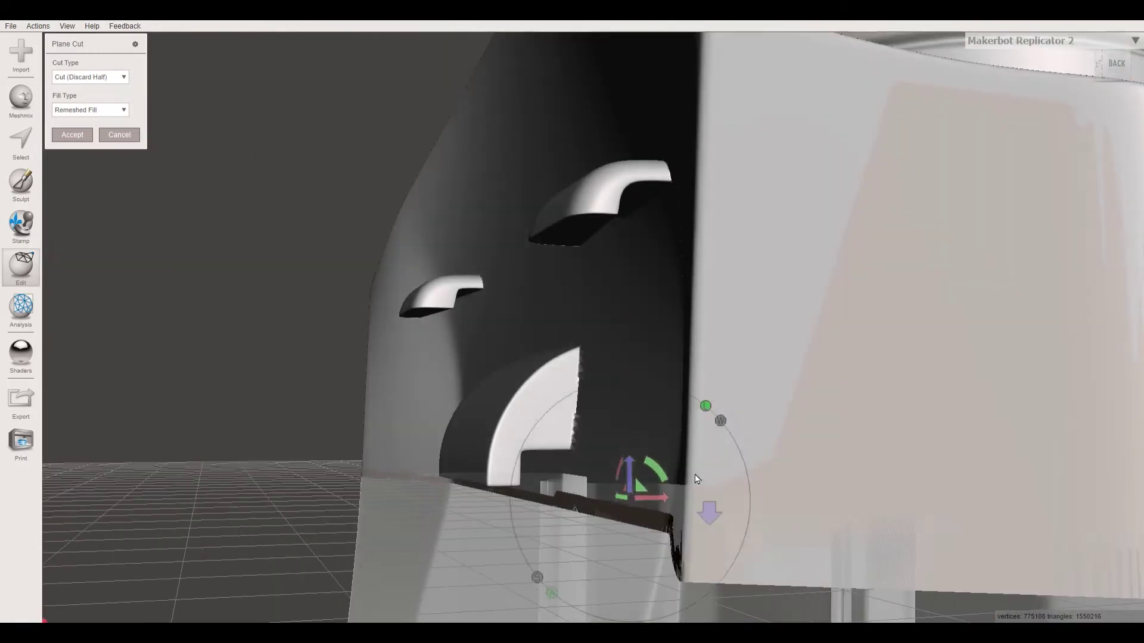
pyautogui.moveTo(629, 467); pyautogui.dragTo(629, 459)
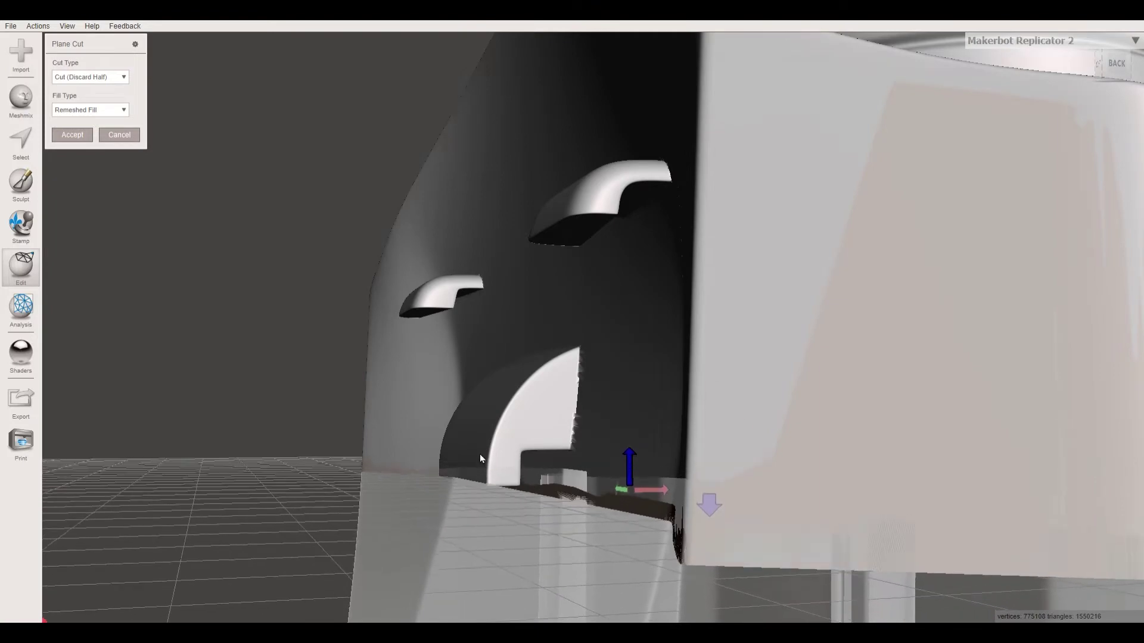
pyautogui.keyDown('alt'); pyautogui.moveTo(480, 454); pyautogui.dragTo(1001, 433, button='right'); pyautogui.keyUp('alt')
pyautogui.moveTo(510, 314); pyautogui.dragTo(520, 300)
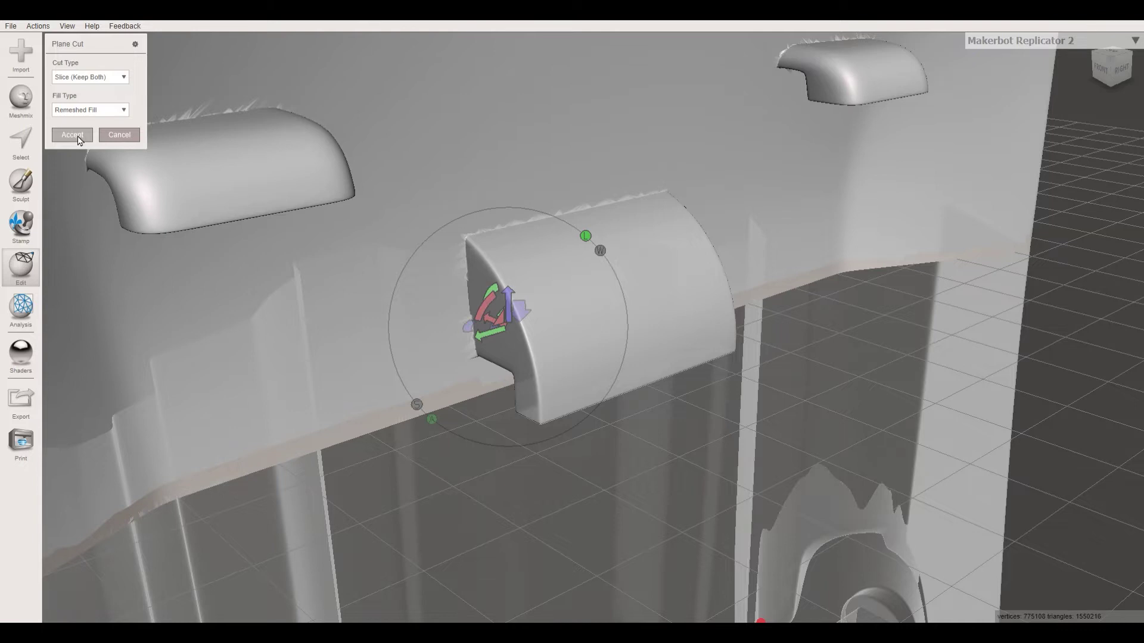
pyautogui.press('Return')
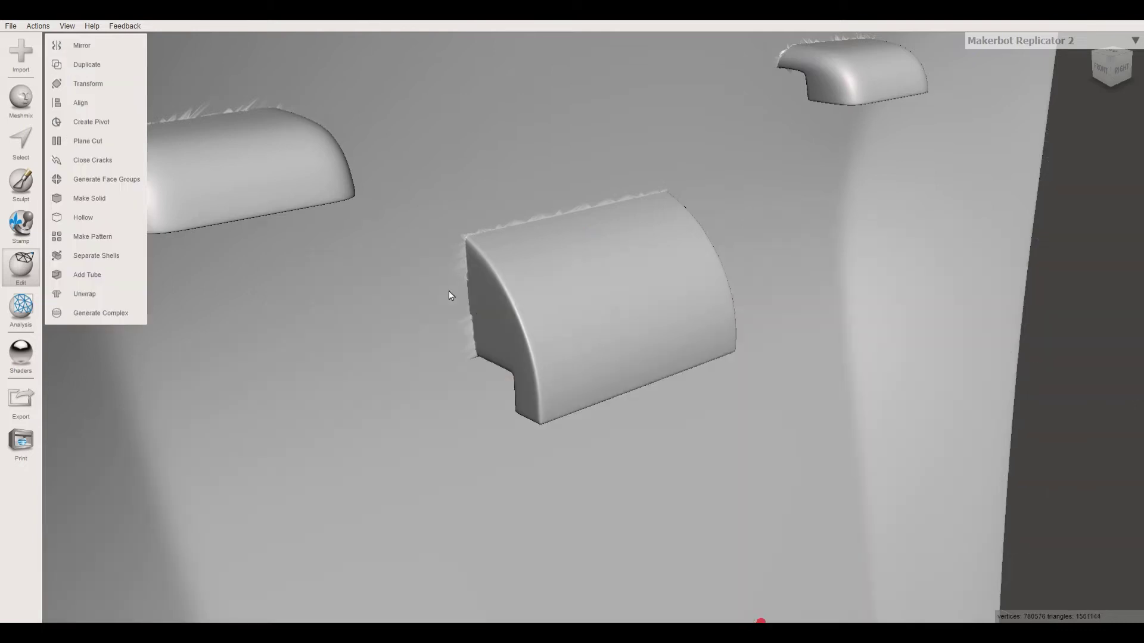
# - Separate the sliced jetpack base into individual shells
pyautogui.scroll(-5, 391, 295)
pyautogui.scroll(-4, 386, 289)
pyautogui.moveTo(386, 288); pyautogui.dragTo(674, 362, button='right')
pyautogui.moveTo(674, 362); pyautogui.dragTo(624, 288, button='middle')
pyautogui.moveTo(624, 287); pyautogui.dragTo(577, 314, button='right')
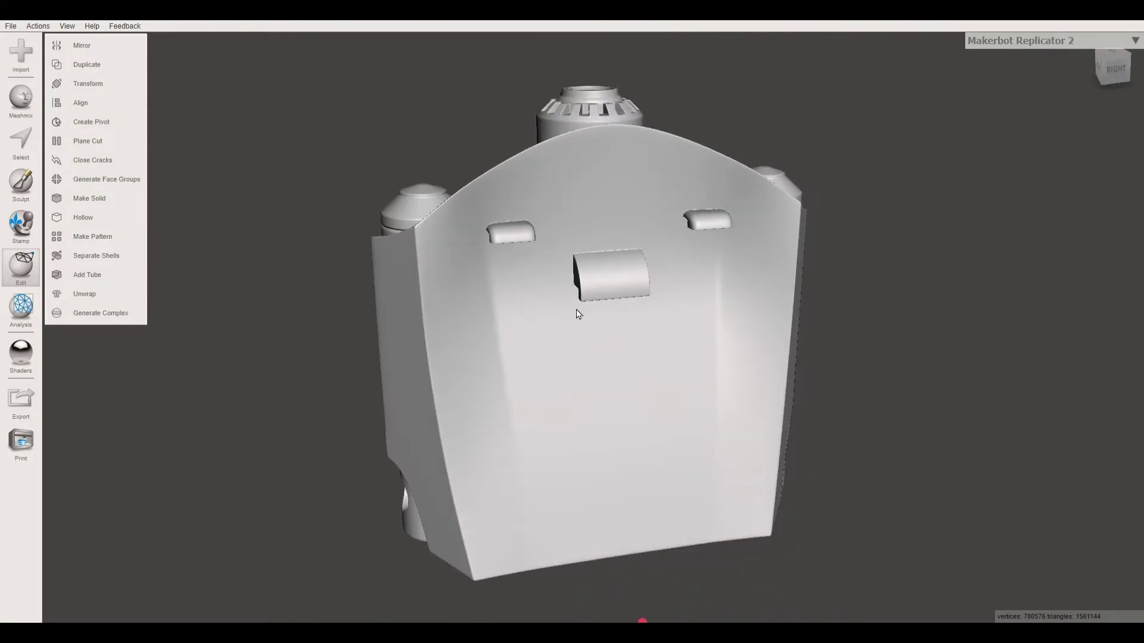
pyautogui.click(119, 256)
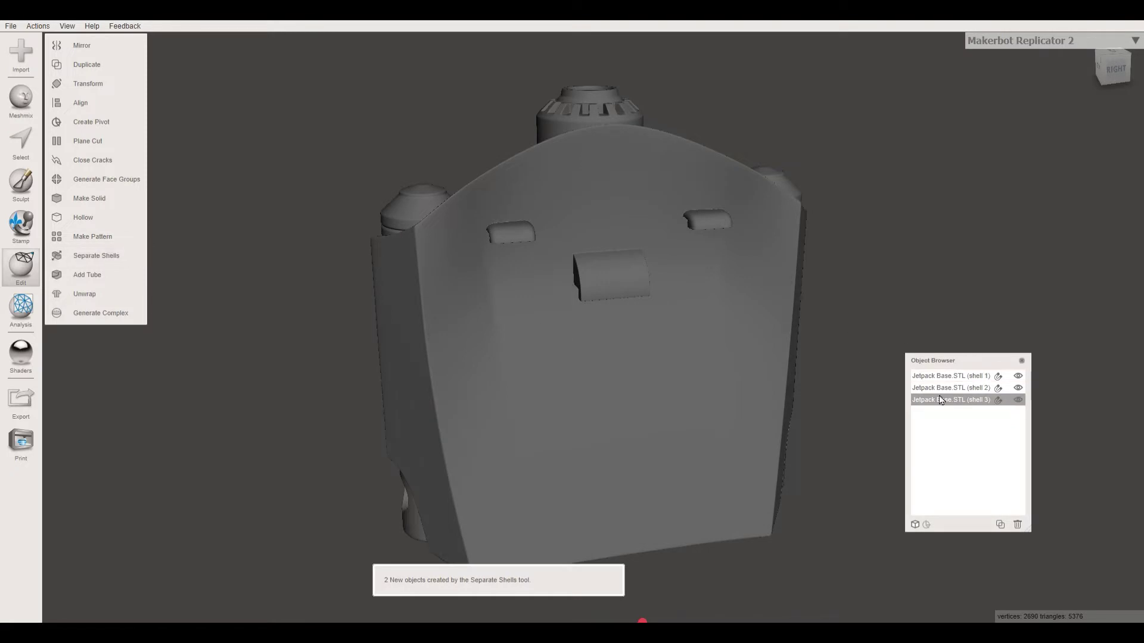
# - Hide shells 1 and 2 to isolate the thin leftover strip, shell 3, and delete it
pyautogui.click(1018, 400)
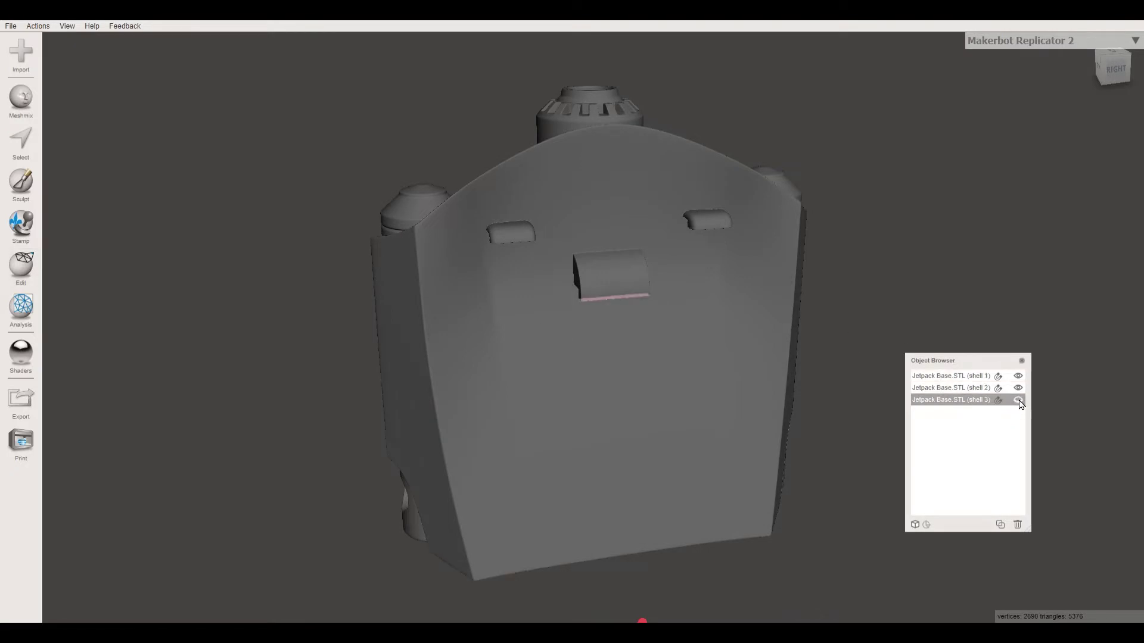
pyautogui.click(1017, 388)
pyautogui.click(1017, 377)
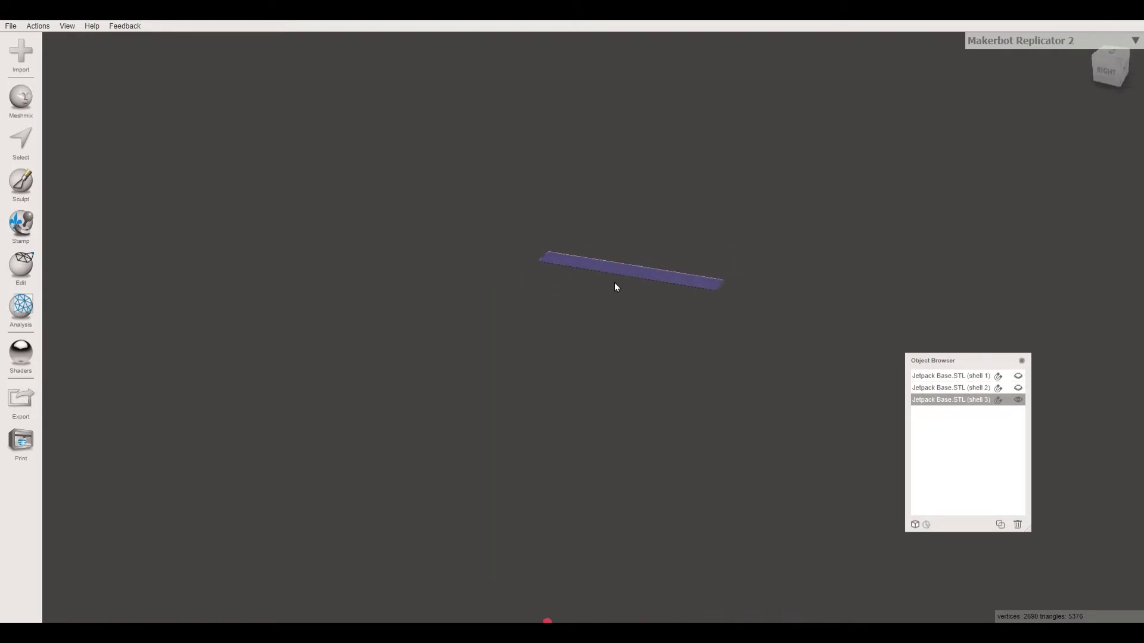
# - Slice the lower half, shell 1, down its middle with a vertical plane cut that keeps both sides
pyautogui.click(970, 377)
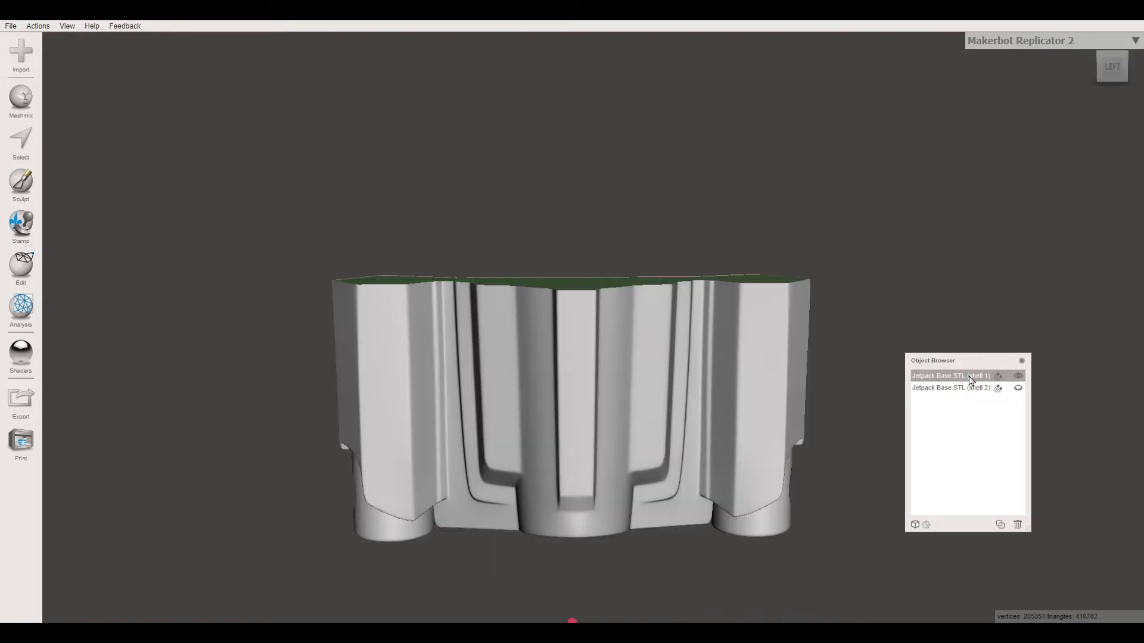
pyautogui.click(31, 268)
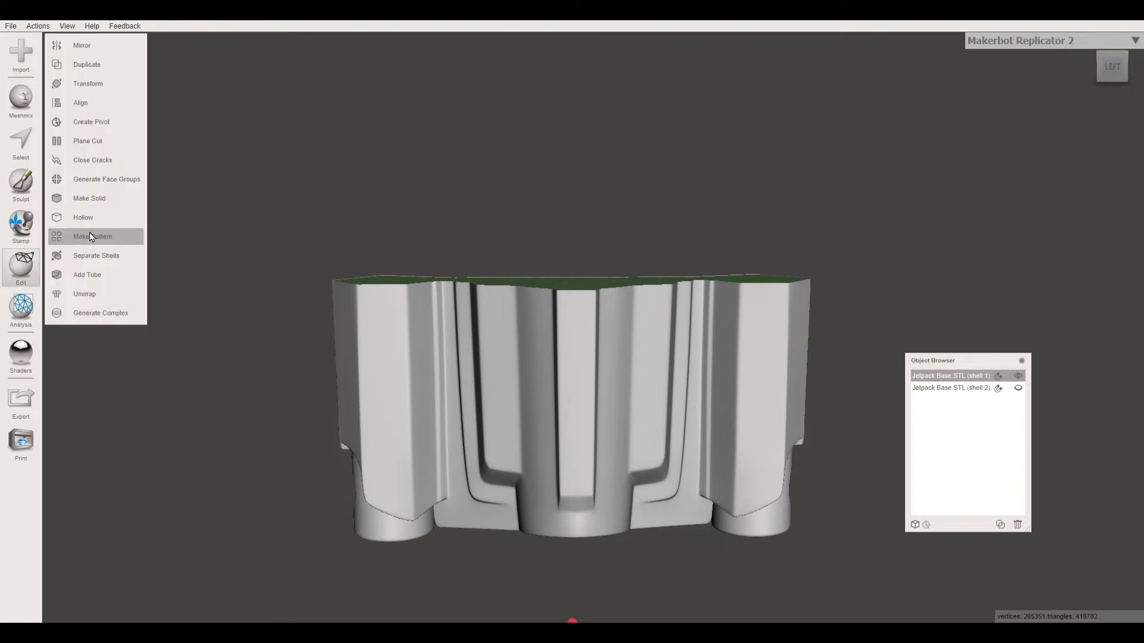
pyautogui.click(95, 142)
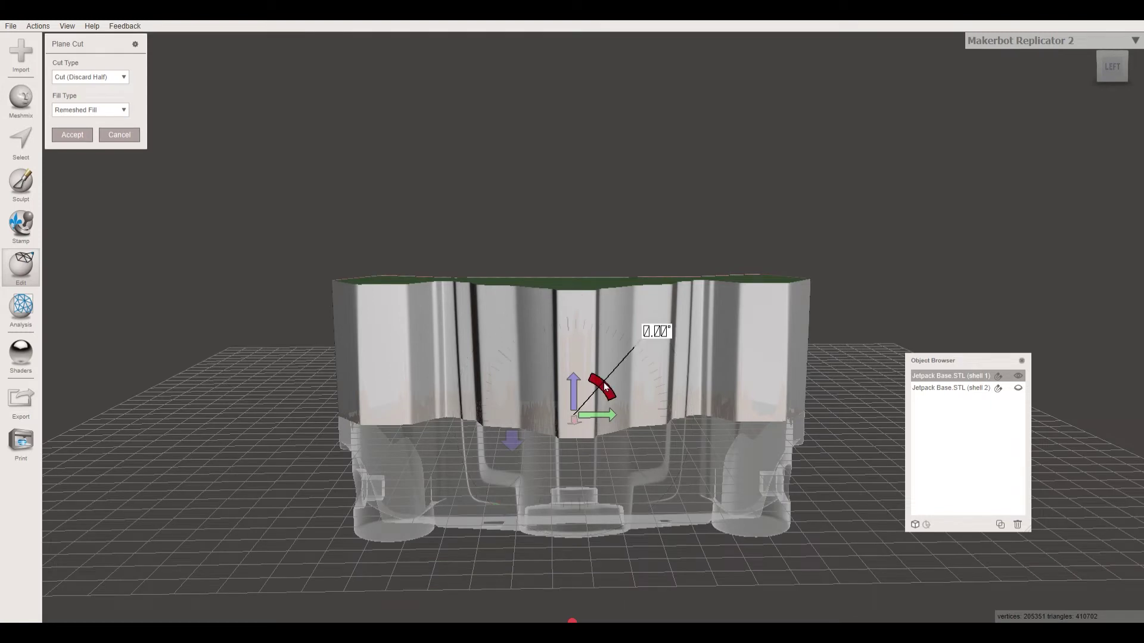
pyautogui.moveTo(604, 384); pyautogui.dragTo(640, 474)
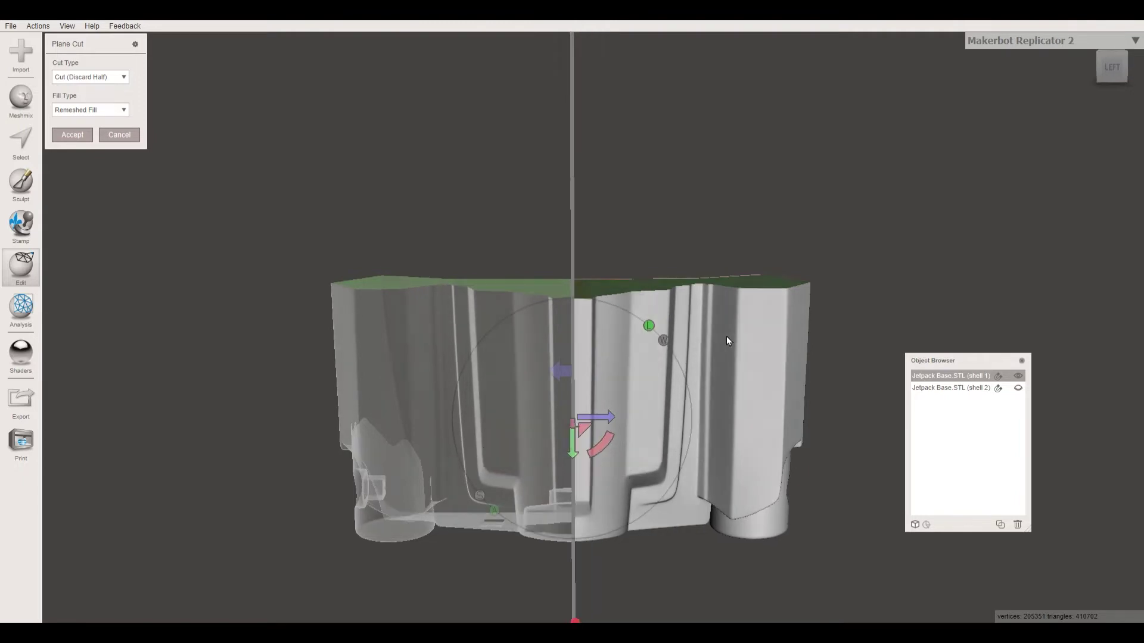
pyautogui.moveTo(725, 332); pyautogui.dragTo(631, 334, button='right')
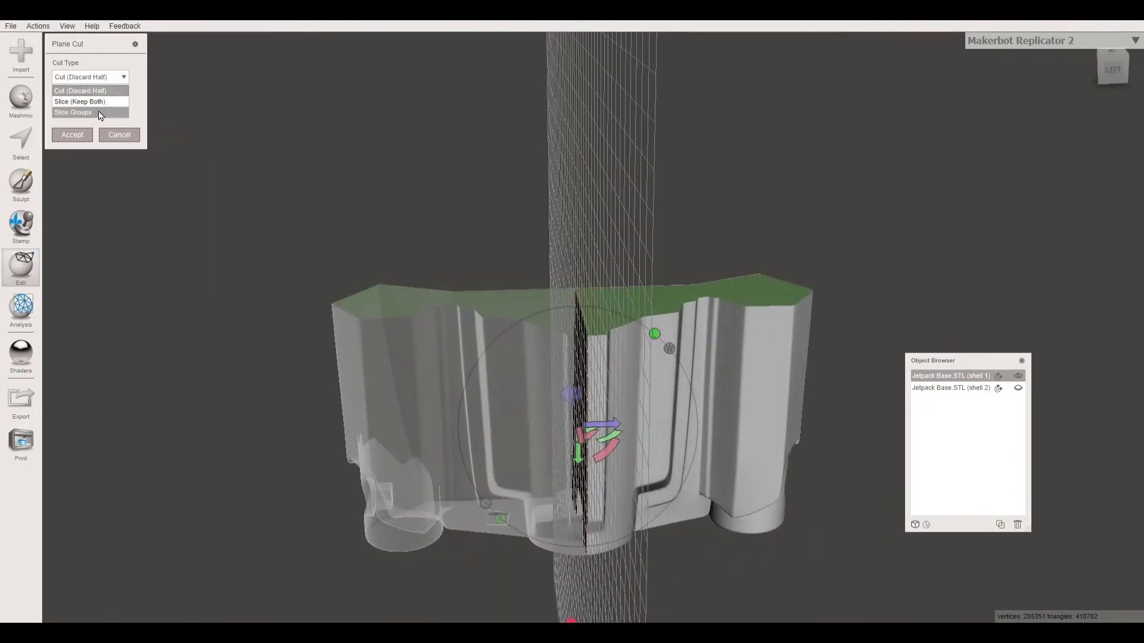
pyautogui.click(84, 141)
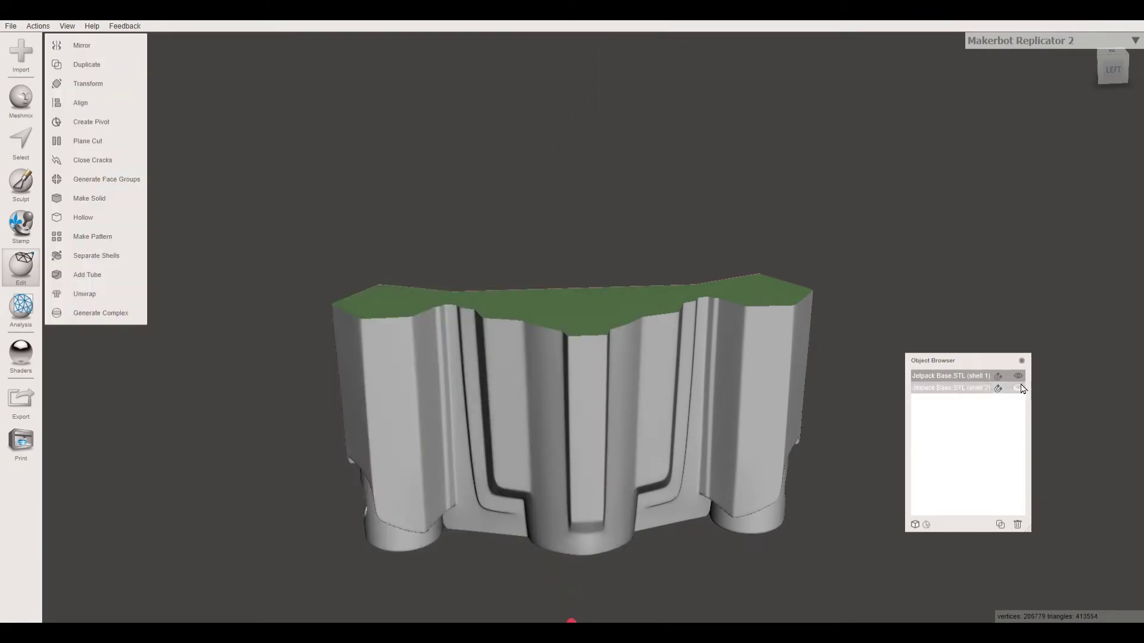
# - Show only the upper half, slice it down the middle with the plane rotated -90° keeping both sides, and separate its shells
pyautogui.click(1018, 388)
pyautogui.click(1018, 376)
pyautogui.click(25, 276)
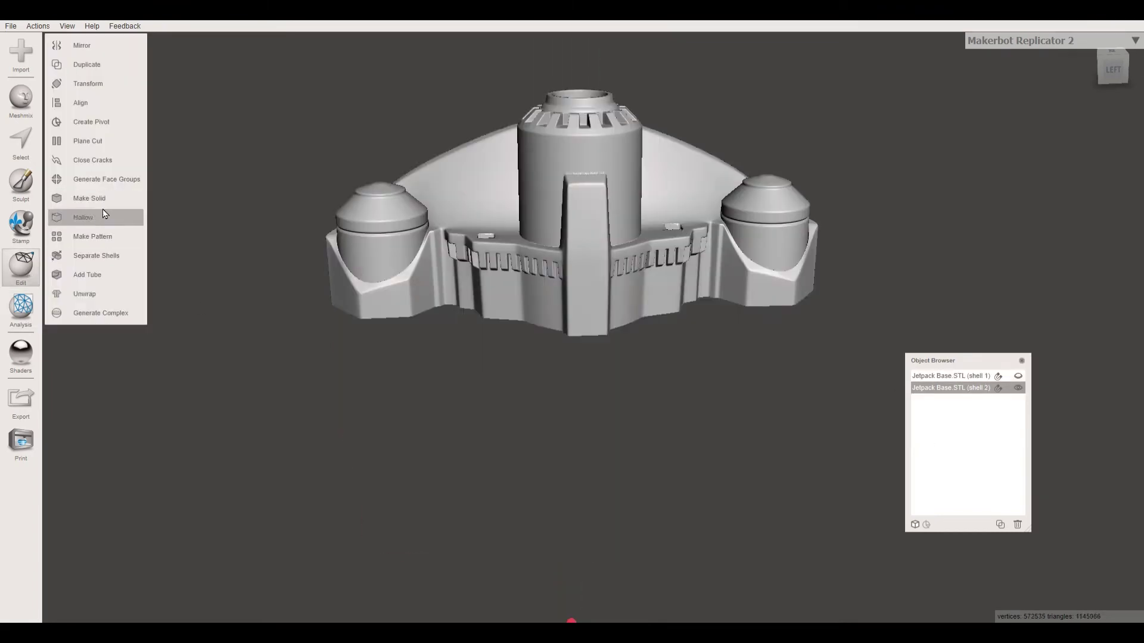
pyautogui.moveTo(607, 174); pyautogui.dragTo(637, 264)
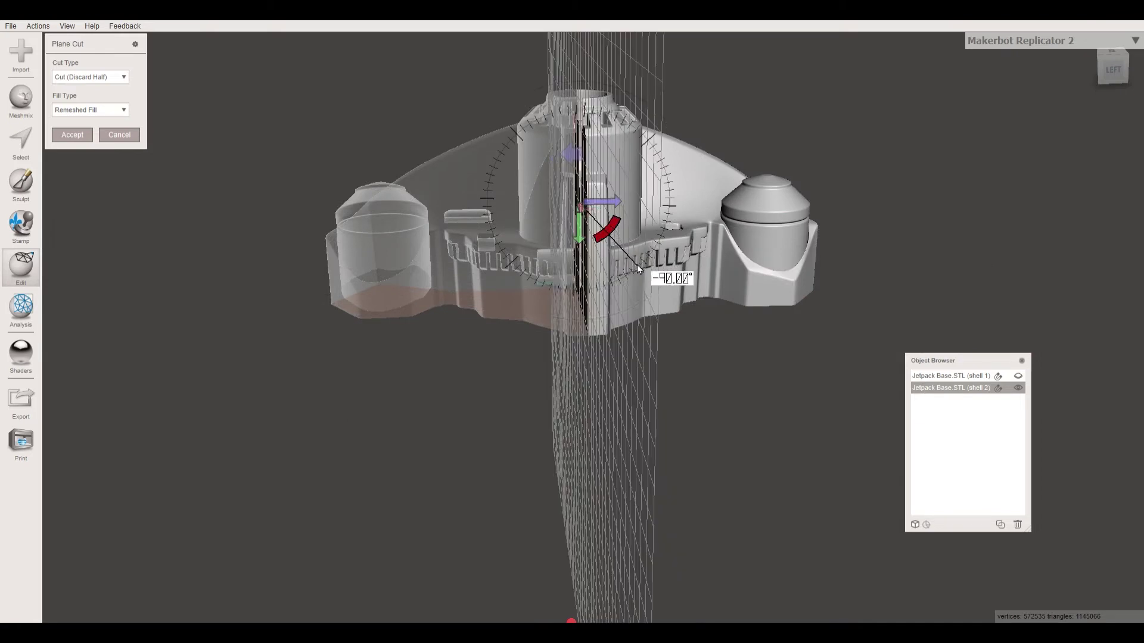
pyautogui.click(74, 136)
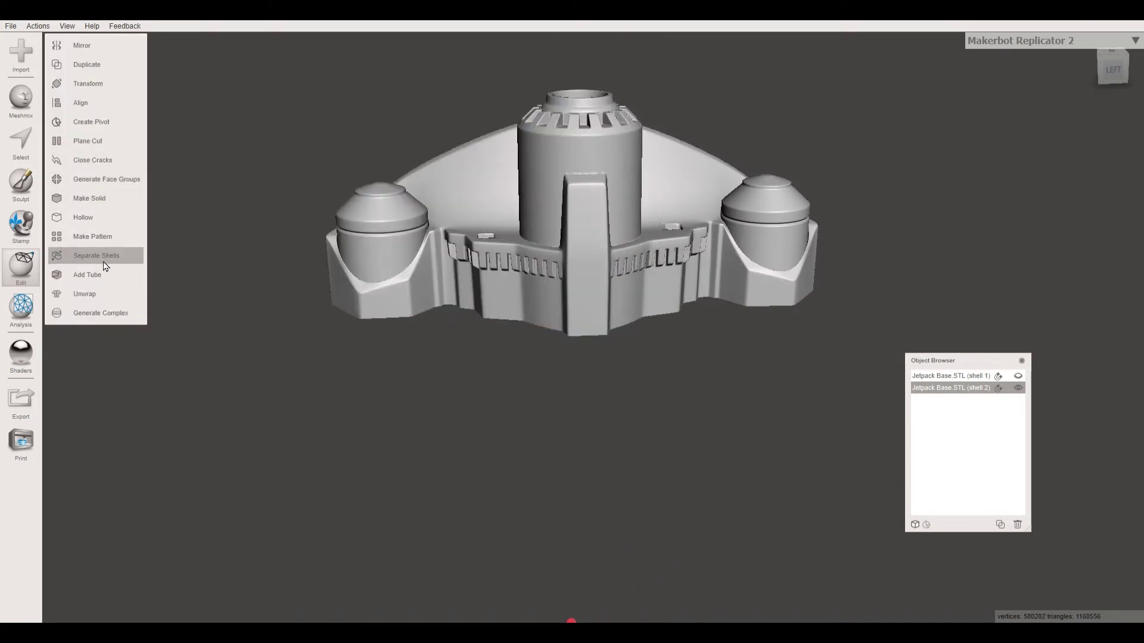
# - Separate the sliced lower half, shell 1, into its two individual shells
pyautogui.click(978, 377)
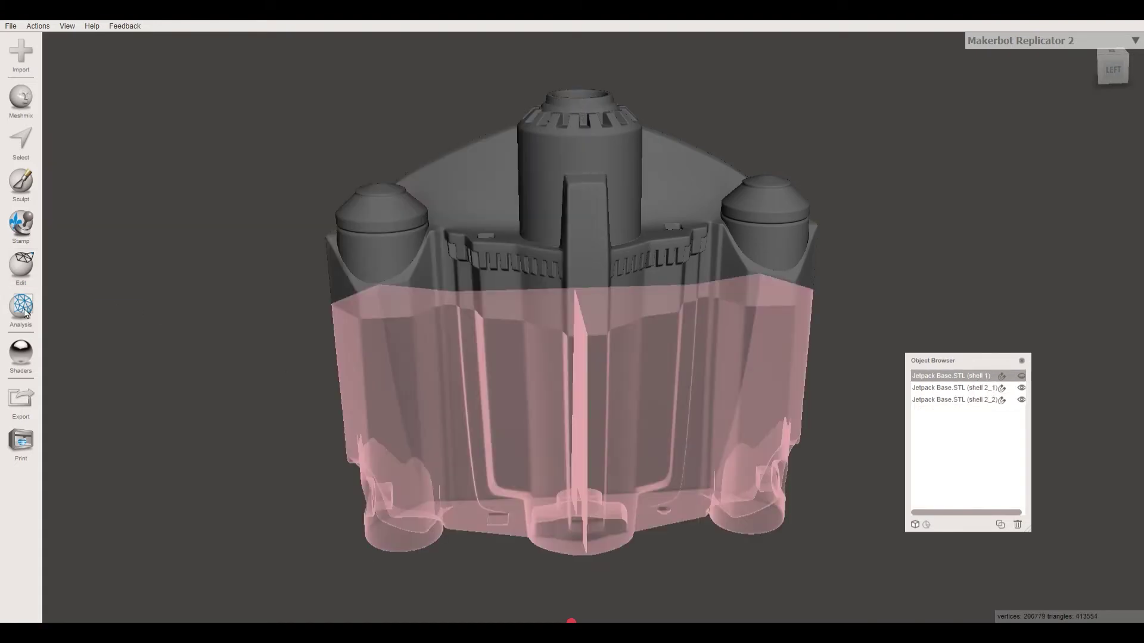
pyautogui.click(989, 390)
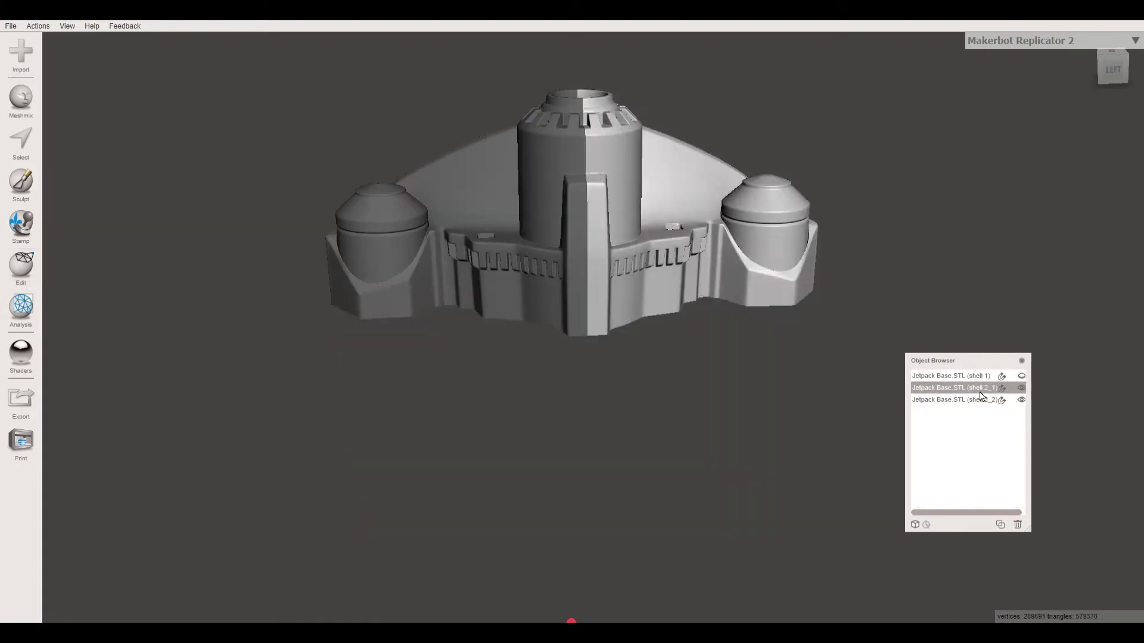
pyautogui.click(970, 376)
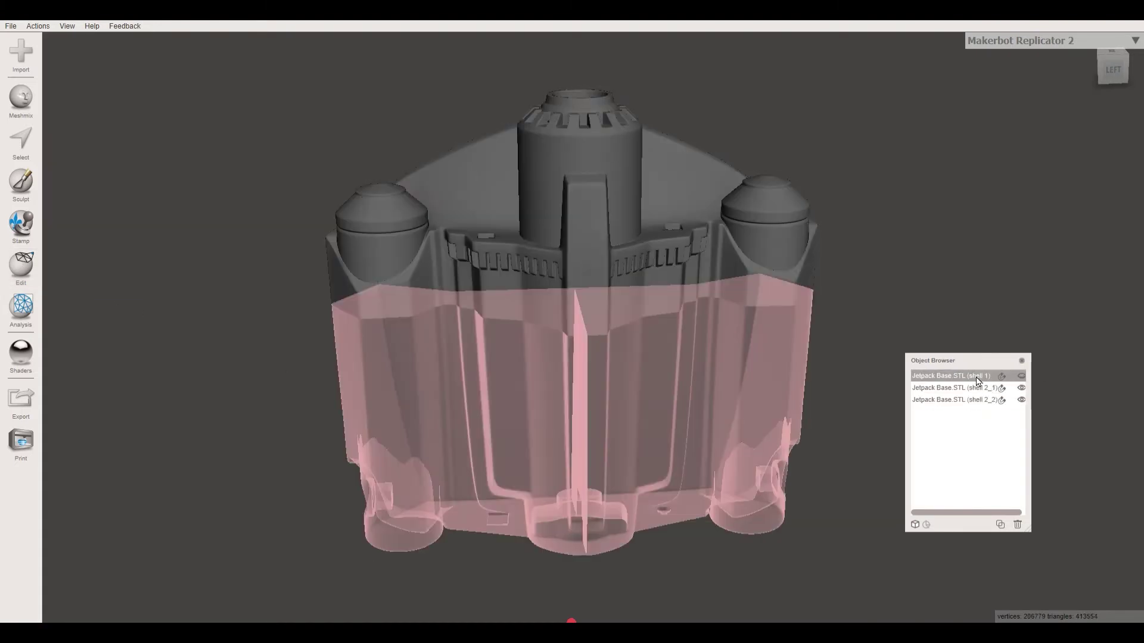
pyautogui.click(21, 266)
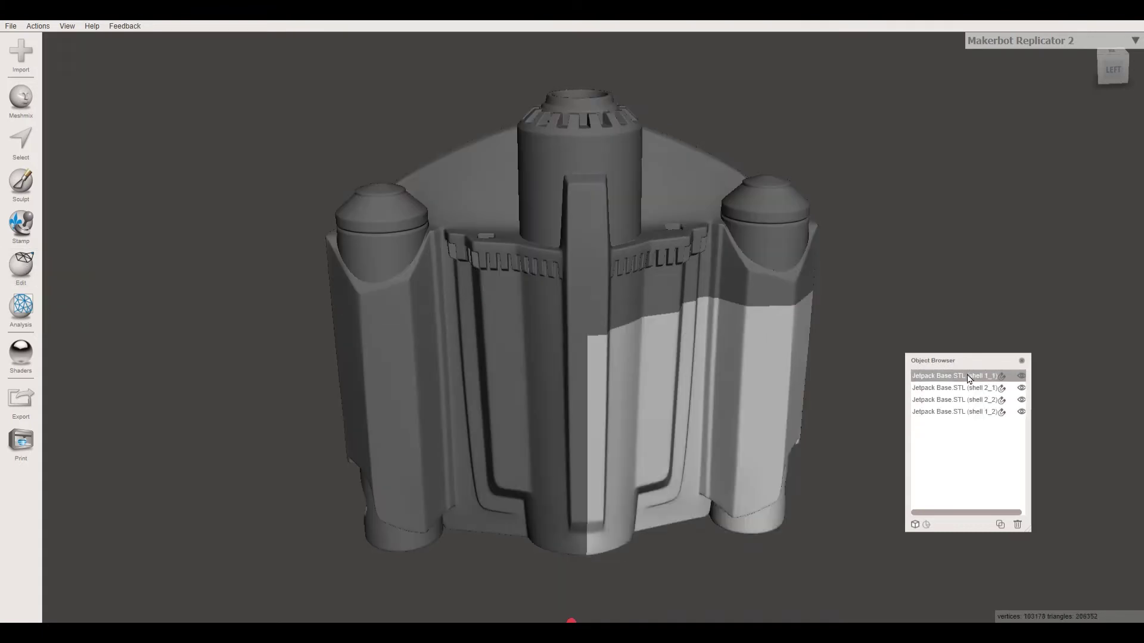
# - Check the separated quarter pieces one by one and isolate shell 2_1 by hiding shells 1_1, 2_2 and 1_2
pyautogui.click(965, 413)
pyautogui.click(968, 388)
pyautogui.click(970, 376)
pyautogui.click(1022, 376)
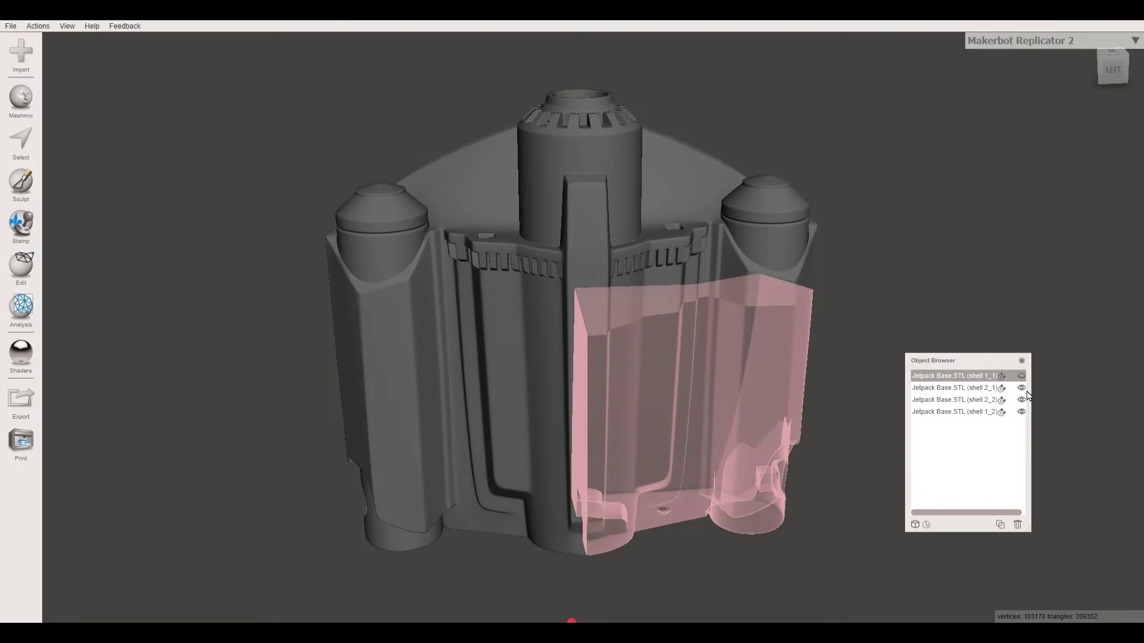
pyautogui.click(1021, 400)
pyautogui.click(1021, 411)
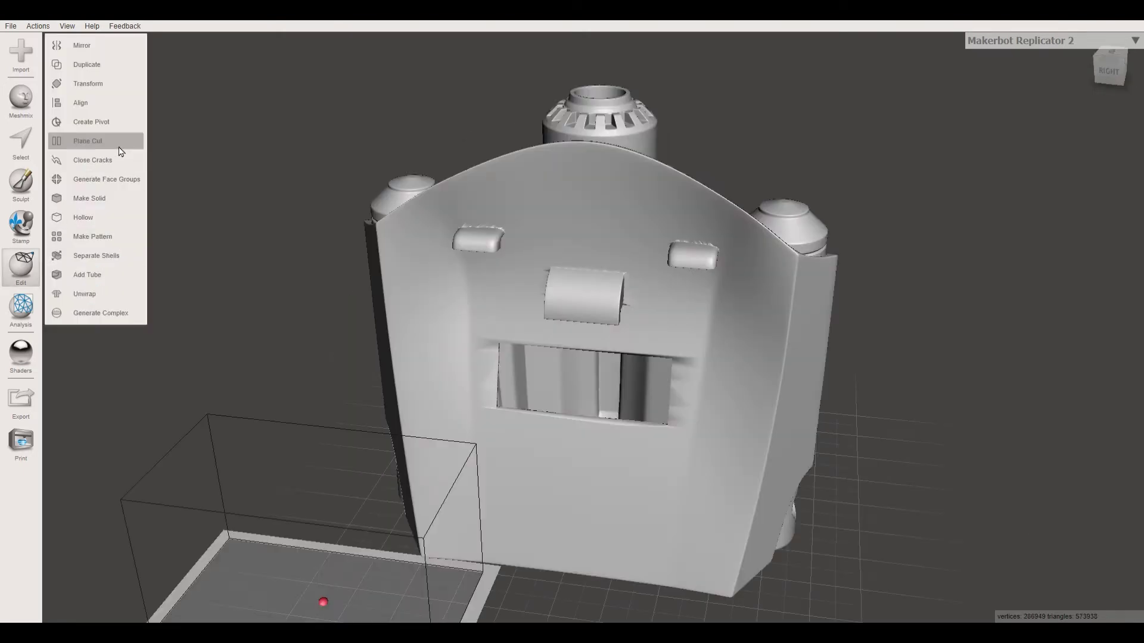
# - Slice the whole jetpack model down its middle with a vertical plane cut that keeps both halves, and hide shell 2
pyautogui.click(87, 141)
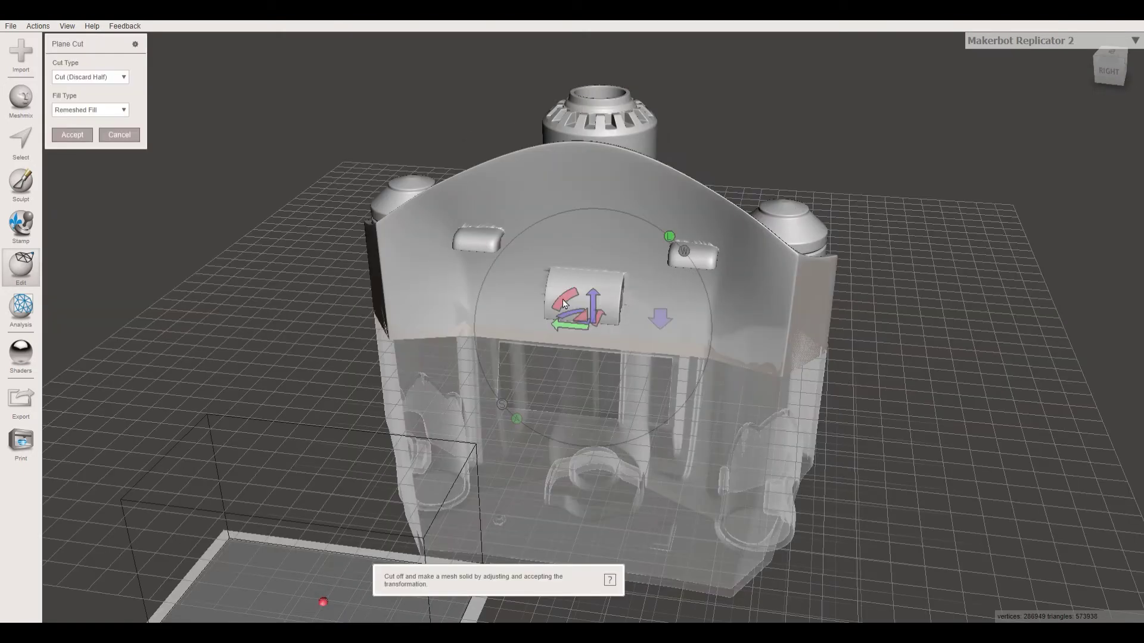
pyautogui.moveTo(562, 299); pyautogui.dragTo(552, 238)
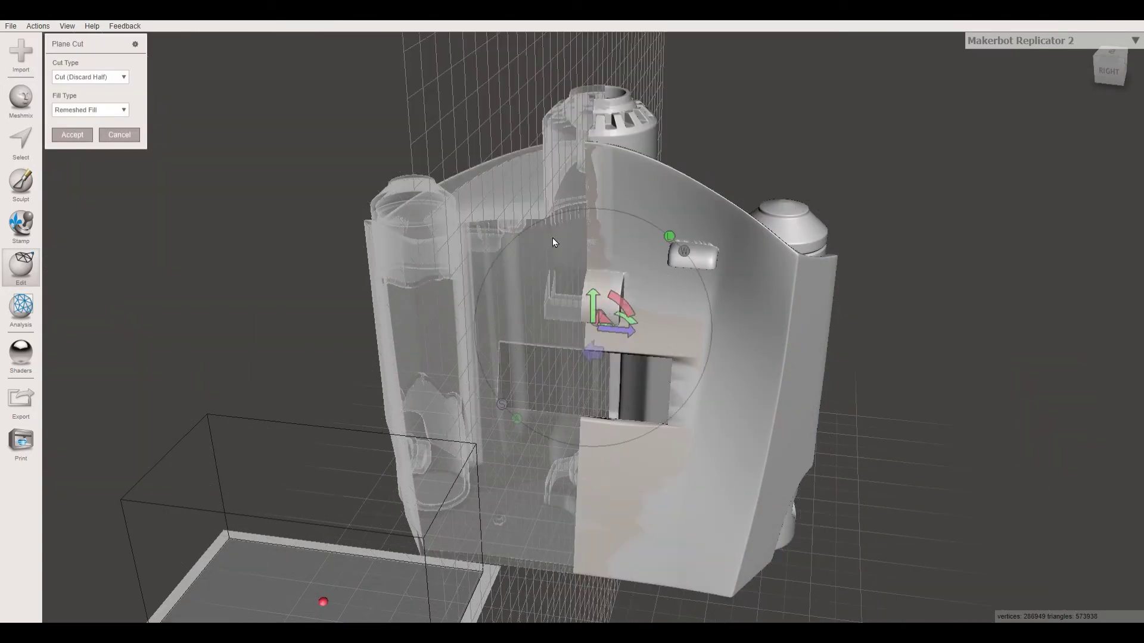
pyautogui.click(72, 135)
pyautogui.scroll(-1, 552, 218)
pyautogui.scroll(1, 438, 178)
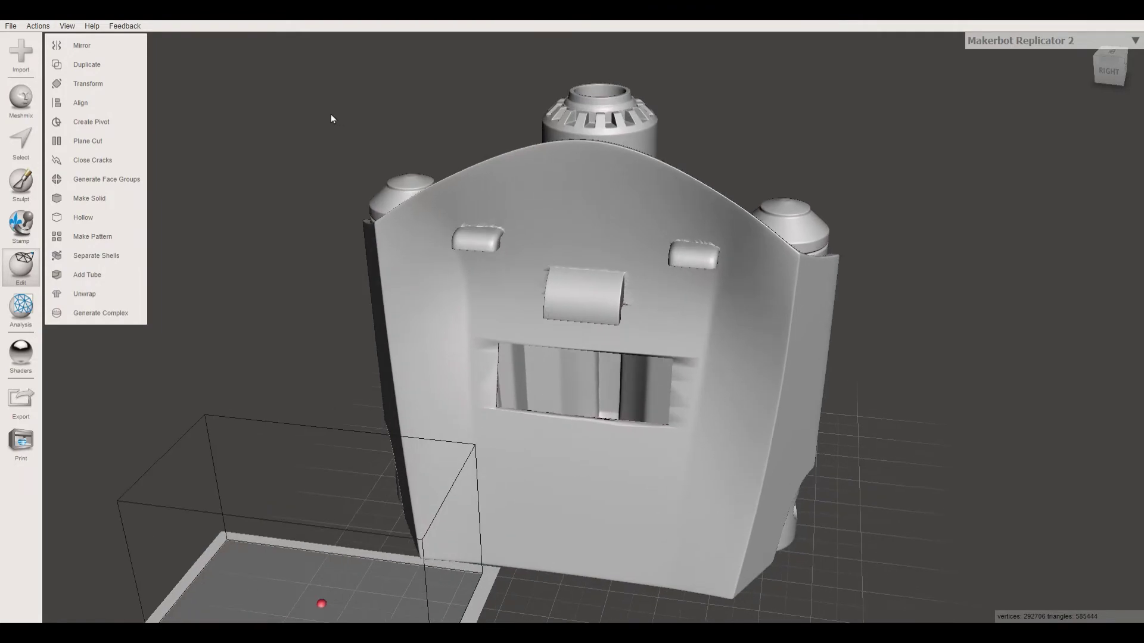
pyautogui.click(1021, 387)
pyautogui.moveTo(768, 280); pyautogui.dragTo(591, 317, button='right')
pyautogui.scroll(2, 591, 317)
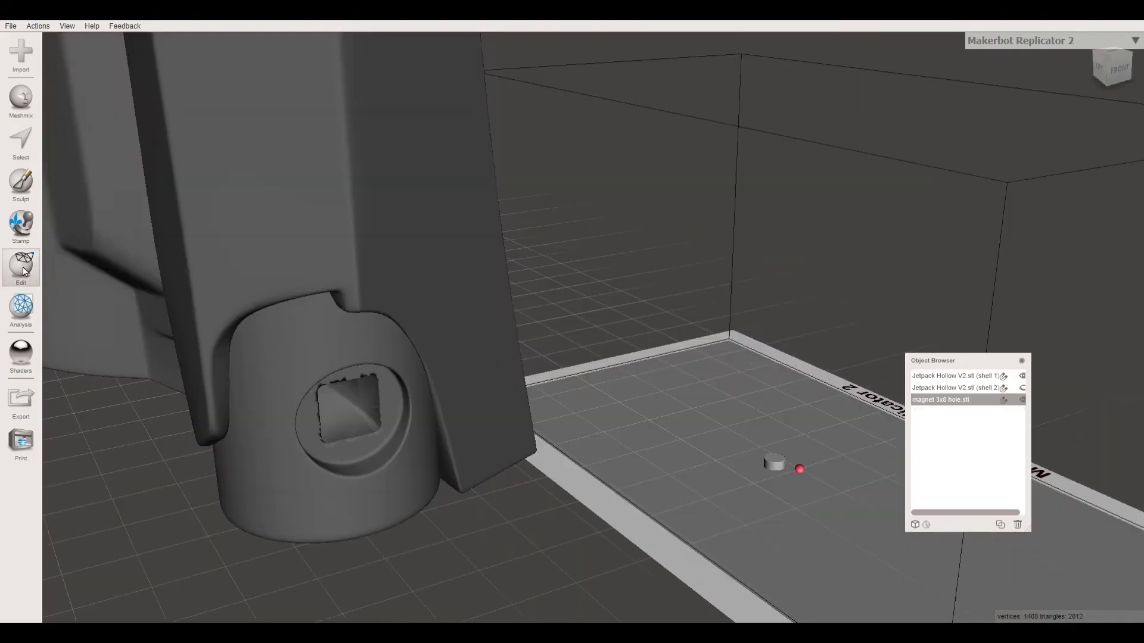
# - Rotate the magnet hole cylinder -90° about Z, align it with the lower thruster's round recess and stretch it lengthwise with uniform scaling off
pyautogui.press('t')
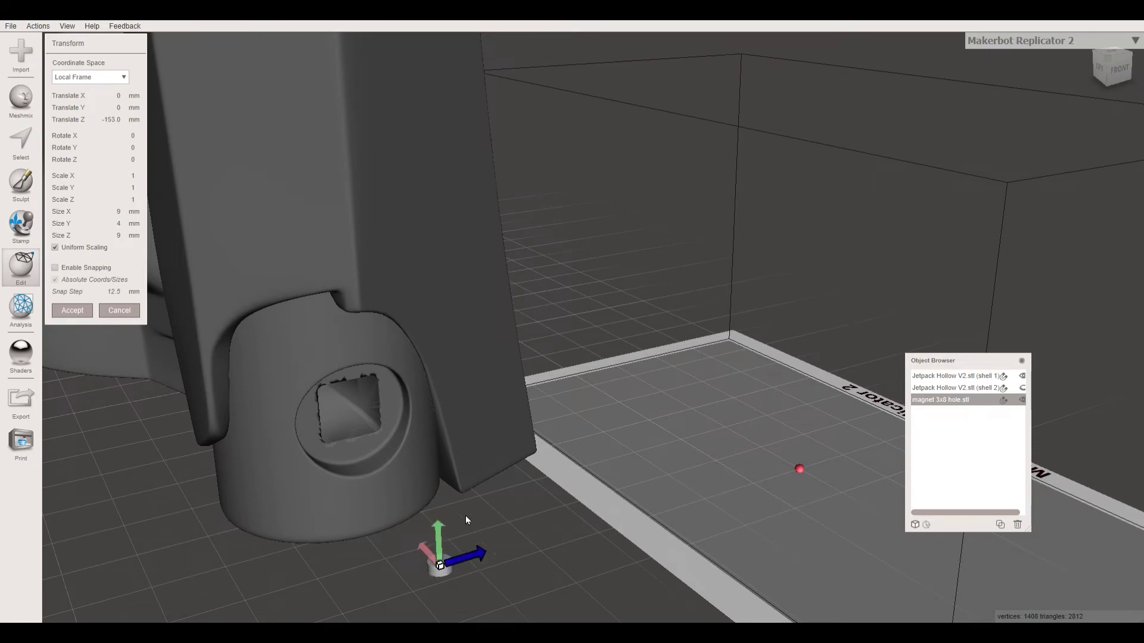
pyautogui.moveTo(852, 375); pyautogui.dragTo(845, 339)
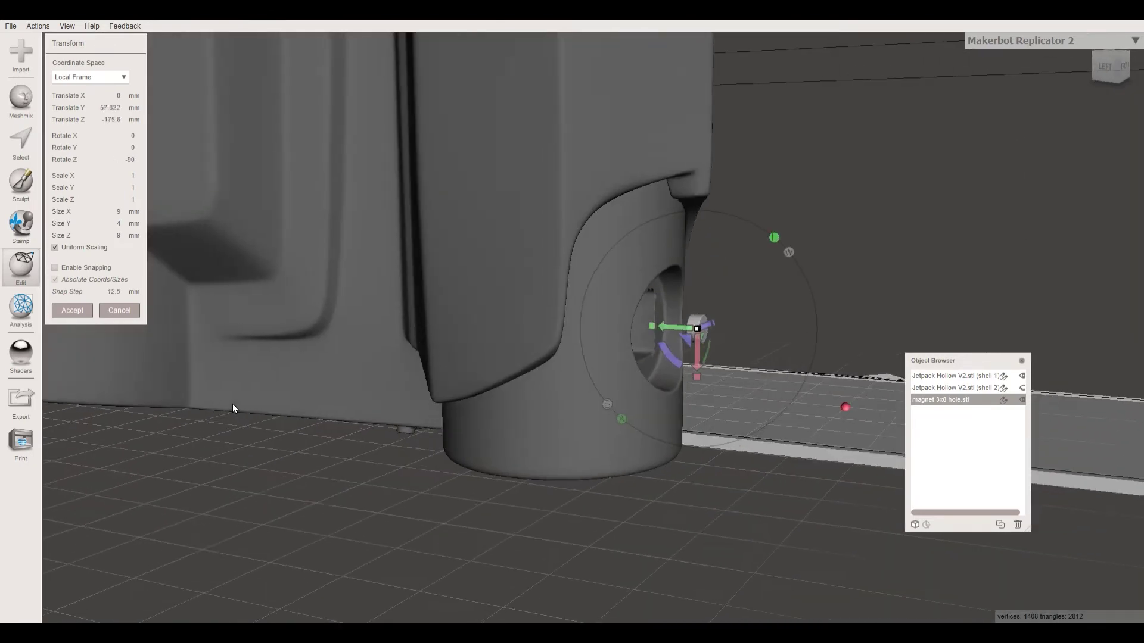
pyautogui.moveTo(232, 408); pyautogui.dragTo(438, 408, button='right')
pyautogui.scroll(3, 439, 408)
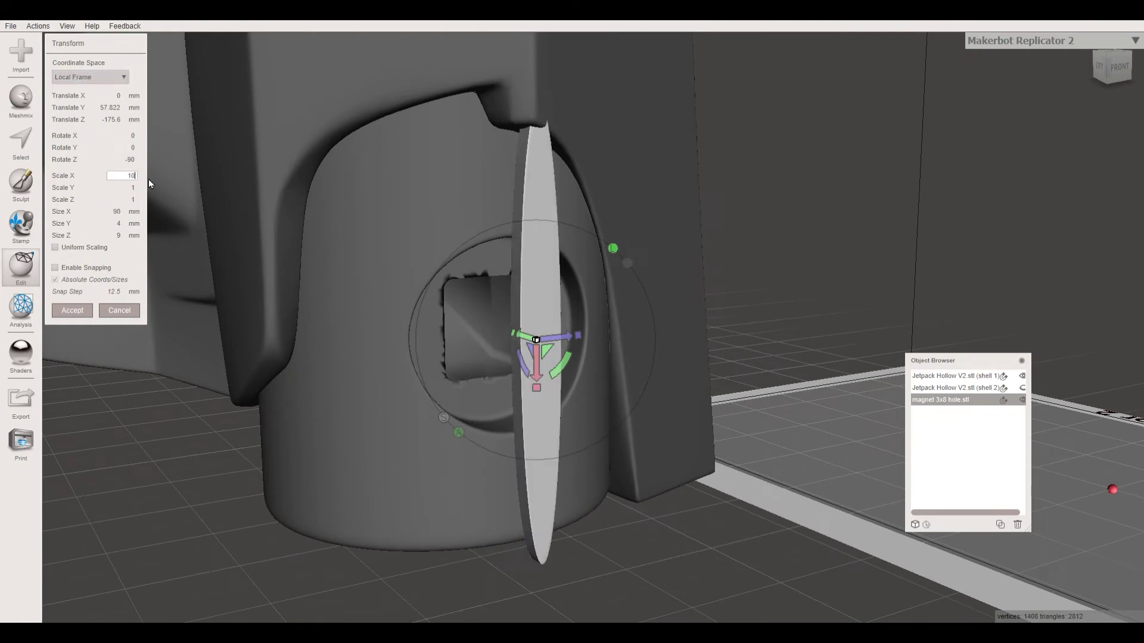
pyautogui.moveTo(605, 374); pyautogui.dragTo(619, 438, button='right')
pyautogui.scroll(-5, 619, 437)
pyautogui.click(72, 310)
# - Subtract the magnet 3x8 hole cylinder from shell 1 of the hollow jetpack with a Boolean Difference
pyautogui.scroll(2, 572, 358)
pyautogui.click(966, 376)
pyautogui.moveTo(973, 369); pyautogui.dragTo(1015, 395)
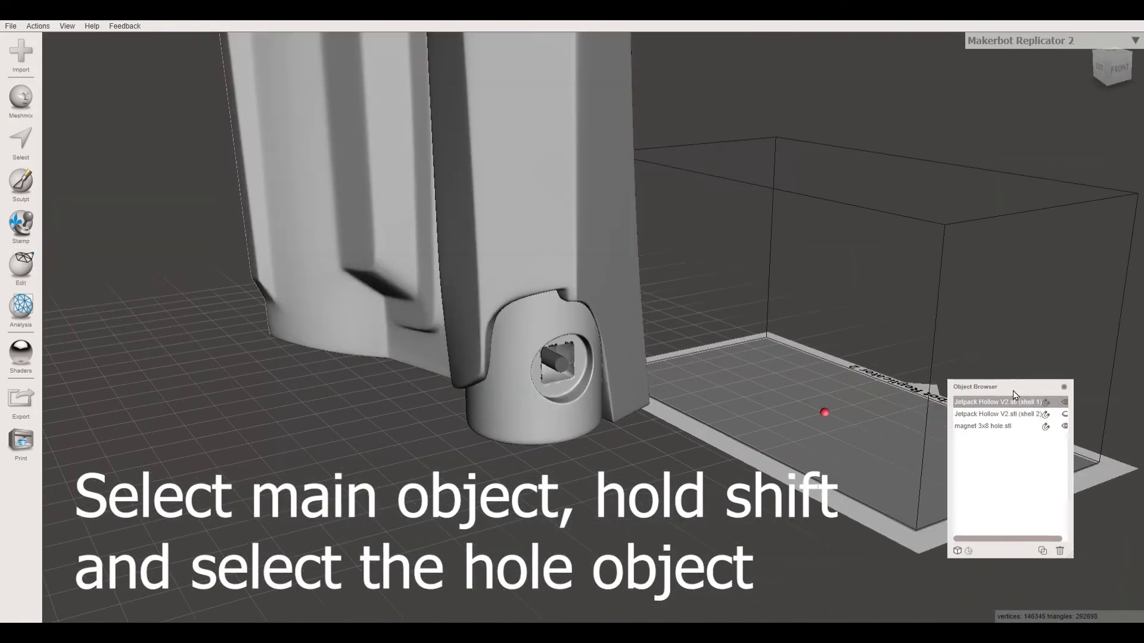
pyautogui.click(561, 367)
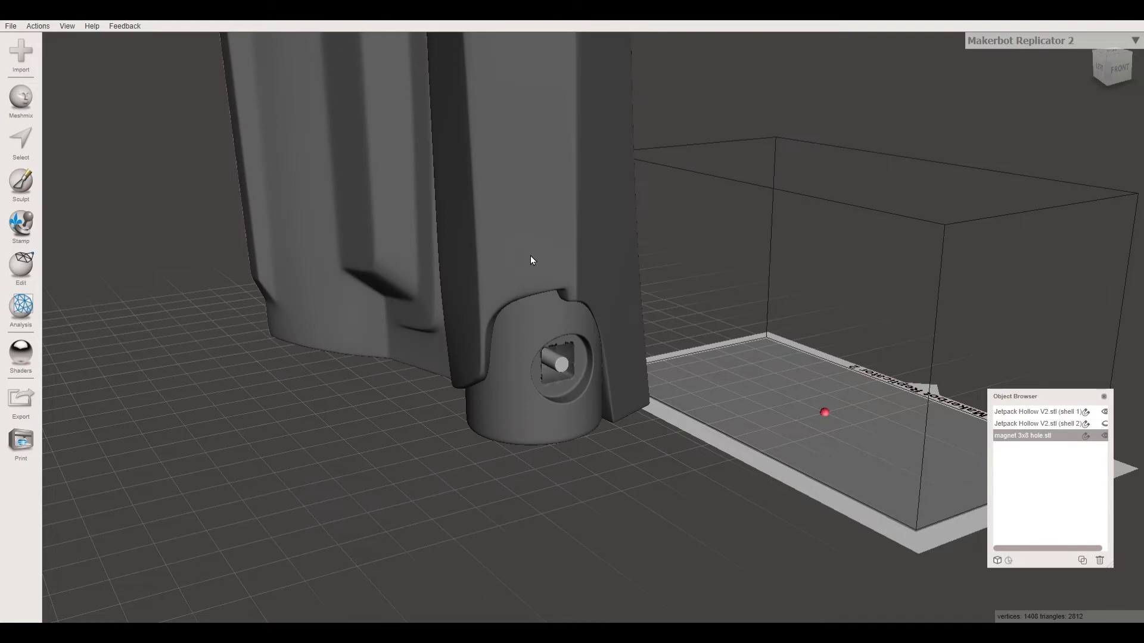
pyautogui.click(560, 369)
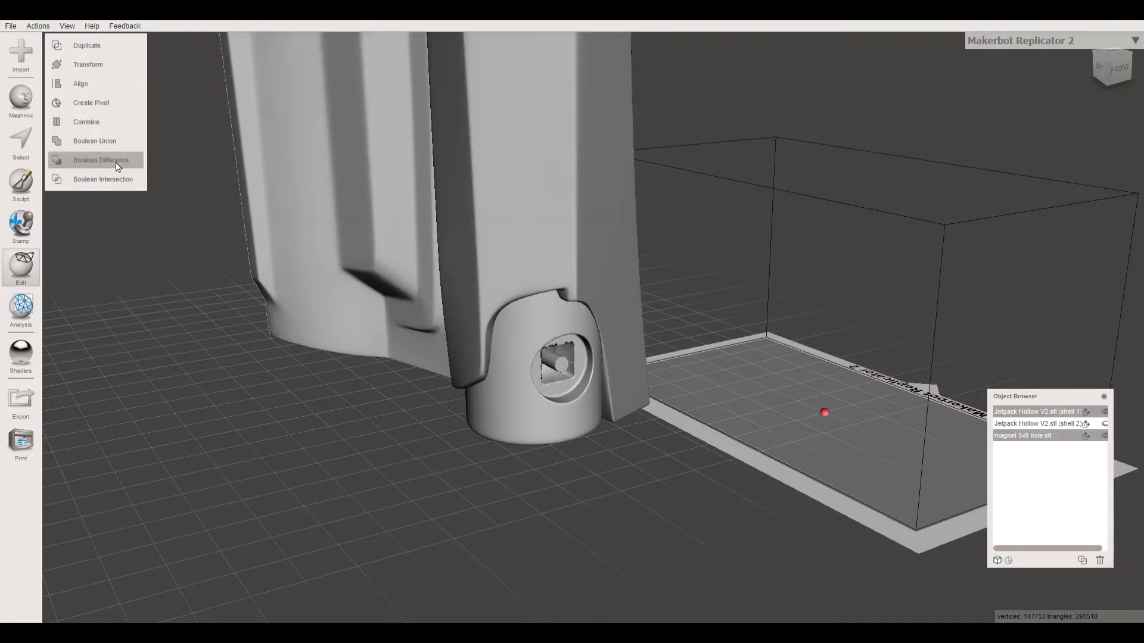
pyautogui.moveTo(683, 428); pyautogui.dragTo(525, 356, button='right')
pyautogui.scroll(3, 400, 328)
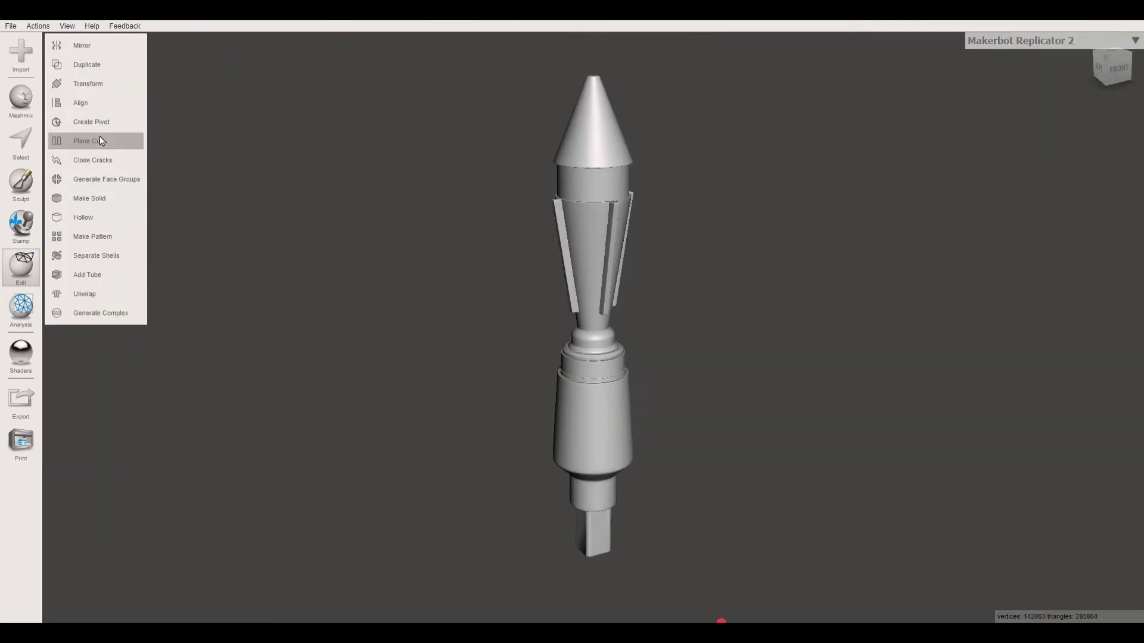
# - Start a plane cut on the rocket tube and raise the horizontal cutting plane to the finned section
pyautogui.click(100, 140)
pyautogui.scroll(5, 662, 299)
pyautogui.moveTo(702, 316); pyautogui.dragTo(659, 322, button='right')
pyautogui.moveTo(595, 305); pyautogui.dragTo(609, 212)
pyautogui.scroll(-5, 701, 288)
pyautogui.scroll(5, 702, 287)
pyautogui.moveTo(702, 288); pyautogui.dragTo(666, 298, button='right')
pyautogui.moveTo(666, 298); pyautogui.dragTo(587, 516, button='middle')
pyautogui.moveTo(587, 516); pyautogui.dragTo(599, 385, button='right')
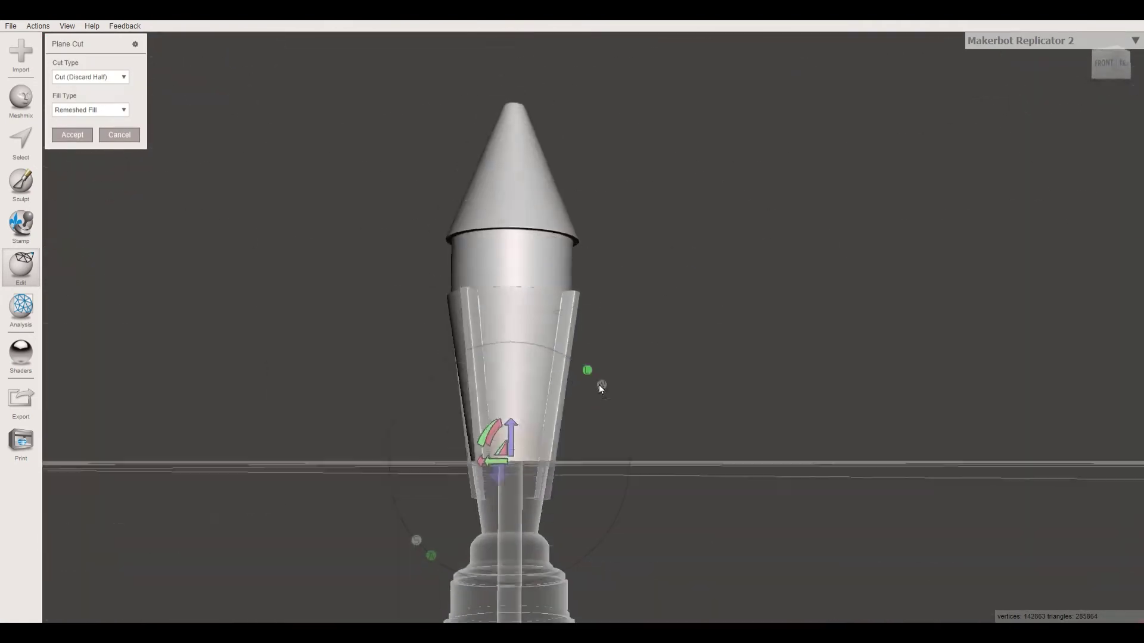
# - Try the cutting plane higher up, near the base of the rocket's nose cone
pyautogui.moveTo(513, 432); pyautogui.dragTo(541, 177)
pyautogui.scroll(3, 520, 266)
pyautogui.moveTo(519, 265); pyautogui.dragTo(501, 280, button='right')
pyautogui.scroll(-3, 500, 280)
# - Slice the rocket tube at the narrow neck just below the fins, keeping both parts, and inspect the lower part's cut face
pyautogui.moveTo(519, 196); pyautogui.dragTo(525, 425)
pyautogui.scroll(-3, 524, 425)
pyautogui.moveTo(525, 425)
pyautogui.mouseDown(button='middle')
pyautogui.moveTo(564, 368)
pyautogui.moveTo(523, 435)
pyautogui.mouseUp(button='middle')
pyautogui.scroll(4, 523, 436)
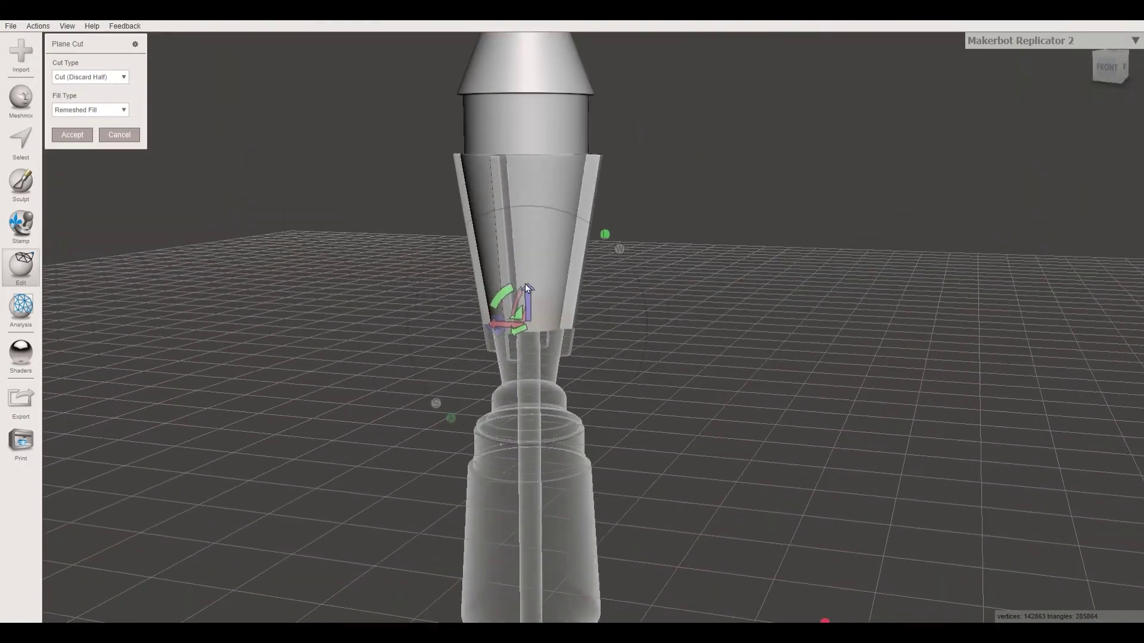
pyautogui.moveTo(526, 299); pyautogui.dragTo(533, 360)
pyautogui.scroll(5, 558, 409)
pyautogui.moveTo(558, 410); pyautogui.dragTo(595, 355, button='right')
pyautogui.scroll(-6, 595, 355)
pyautogui.click(73, 135)
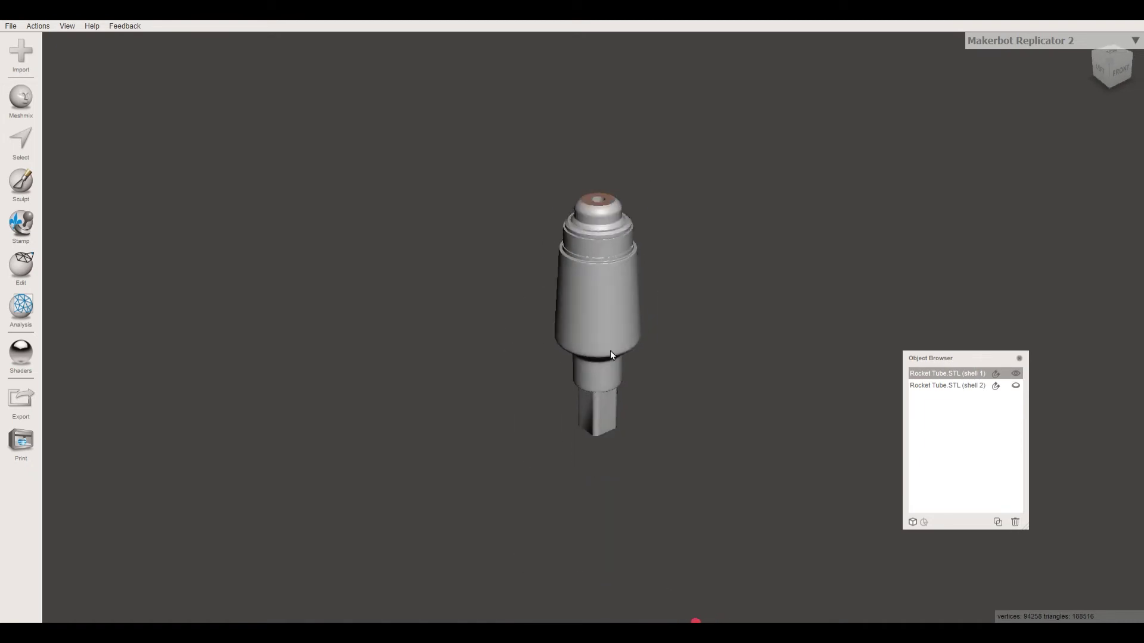
pyautogui.moveTo(610, 350); pyautogui.dragTo(686, 276, button='right')
pyautogui.scroll(3, 686, 277)
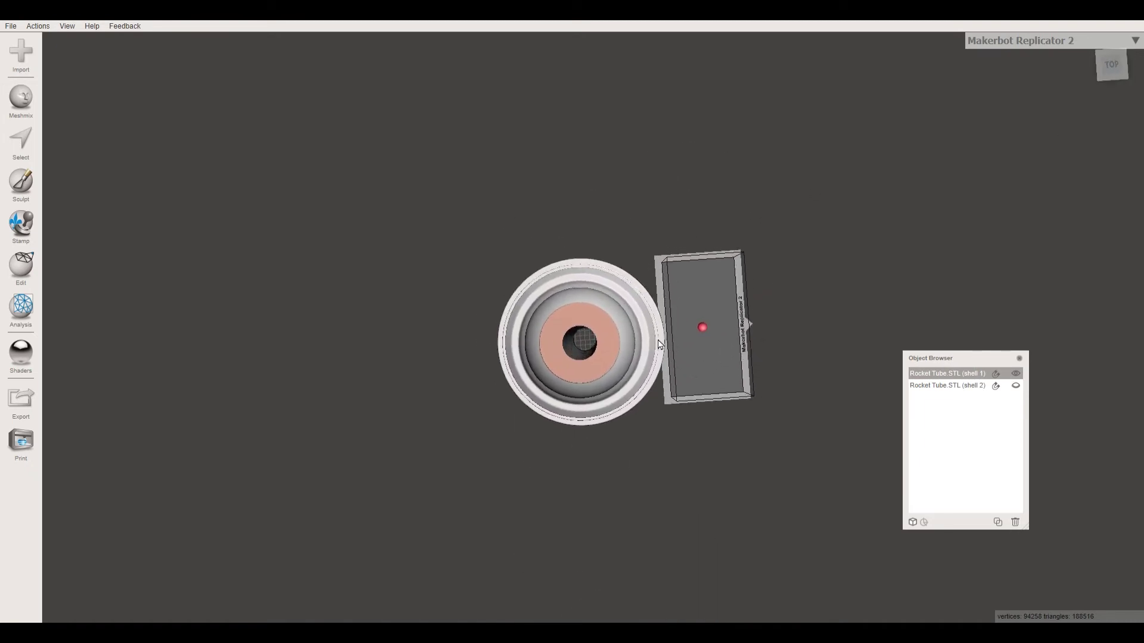
pyautogui.scroll(-2, 649, 331)
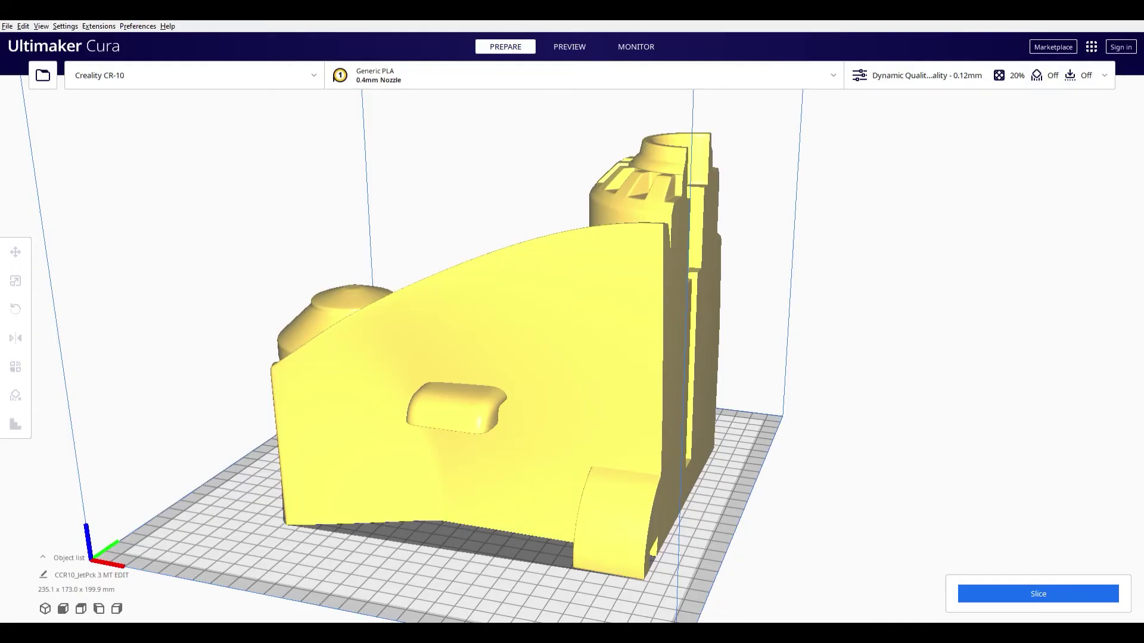
# - Switch to Ultimaker Cura and examine the CCR10_JetPck 3 MT EDIT quarter's cut faces, vertical groove and bottom opening
pyautogui.moveTo(380, 437); pyautogui.dragTo(534, 403, button='right')
pyautogui.scroll(-3, 534, 404)
pyautogui.moveTo(641, 361); pyautogui.dragTo(888, 293, button='right')
pyautogui.scroll(10, 605, 434)
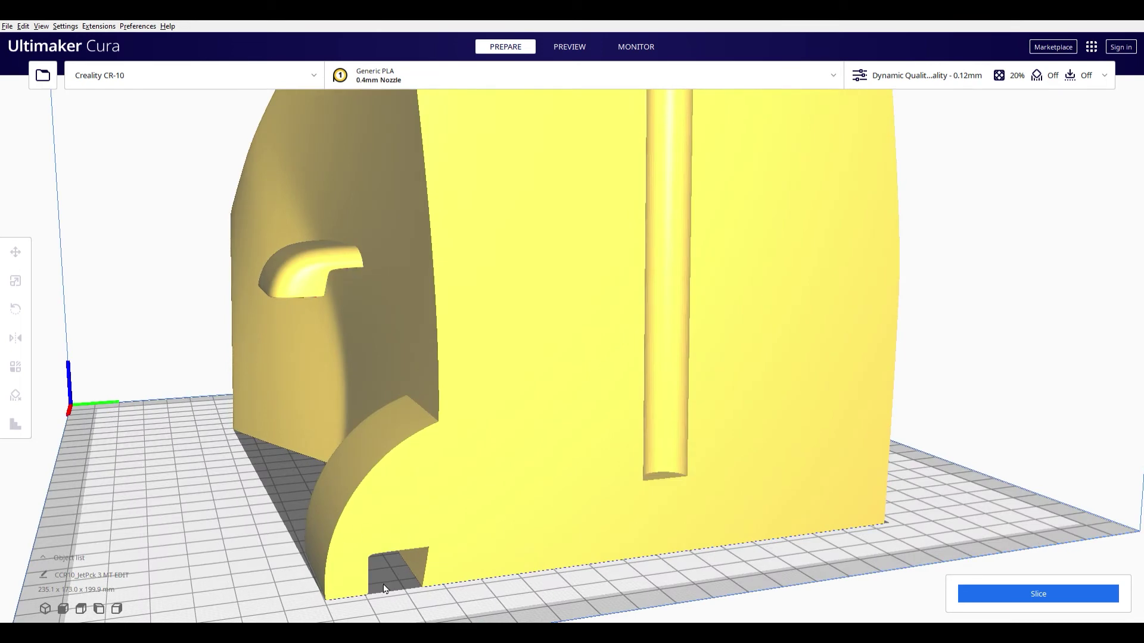
pyautogui.moveTo(384, 589); pyautogui.dragTo(634, 464, button='middle')
pyautogui.moveTo(542, 525); pyautogui.dragTo(539, 361, button='right')
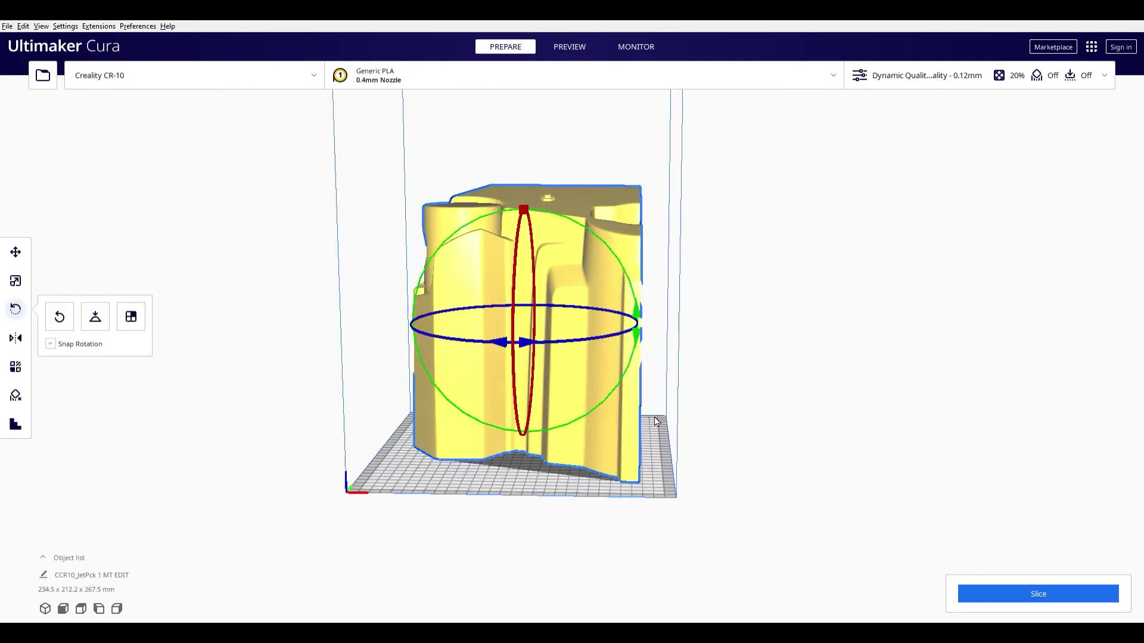
# - Examine how the CCR10_JetPck 1 MT EDIT quarter sits on the build plate, including its underside and thruster recess
pyautogui.scroll(5, 585, 492)
pyautogui.moveTo(585, 492); pyautogui.dragTo(305, 536, button='right')
pyautogui.scroll(-3, 725, 386)
pyautogui.moveTo(682, 372); pyautogui.dragTo(495, 268, button='right')
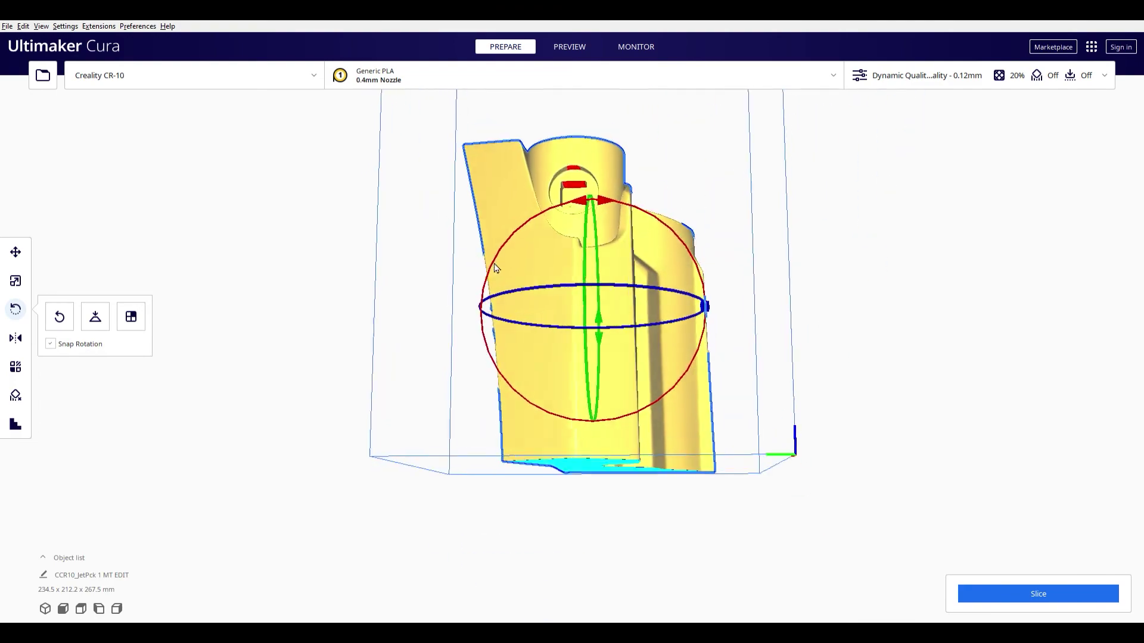
pyautogui.scroll(3, 652, 319)
pyautogui.moveTo(768, 322); pyautogui.dragTo(597, 394, button='right')
pyautogui.scroll(-5, 575, 391)
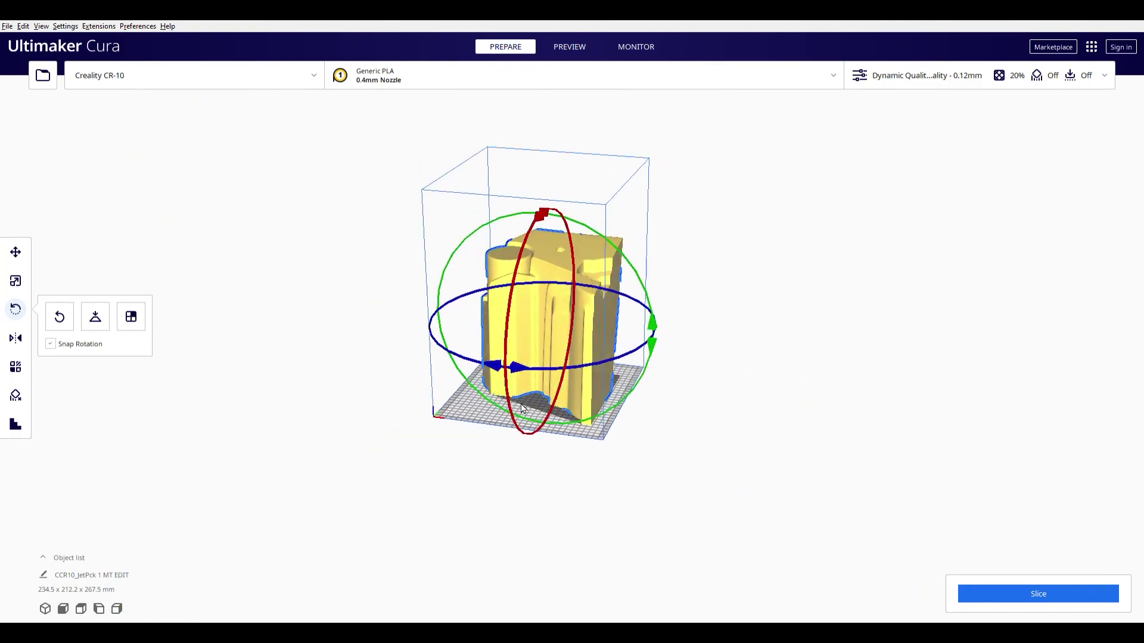
pyautogui.scroll(5, 540, 403)
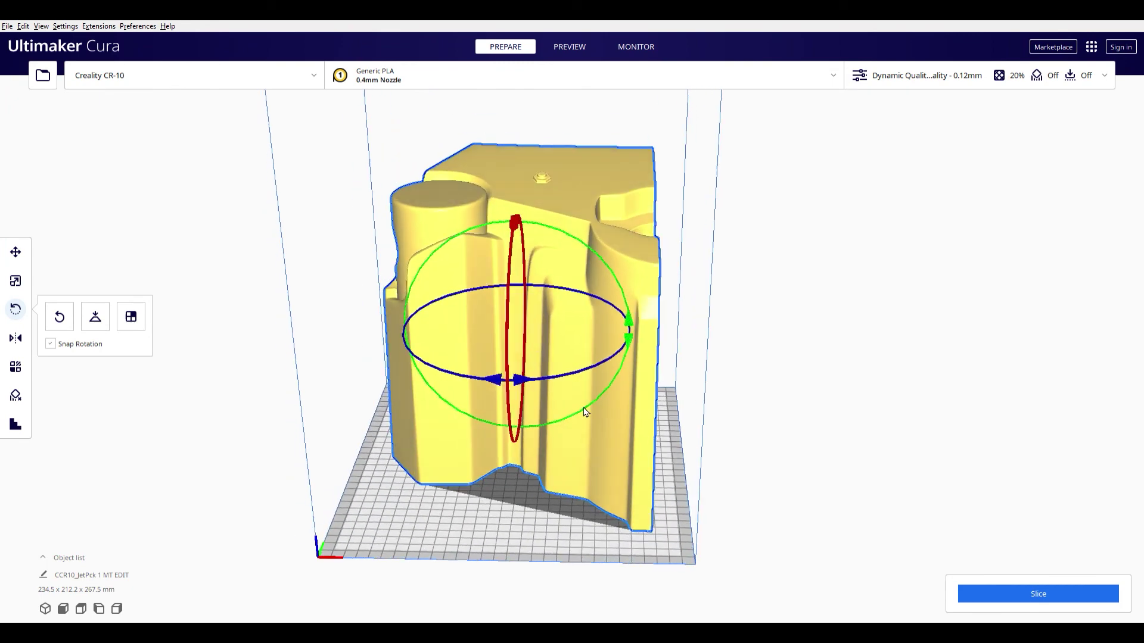